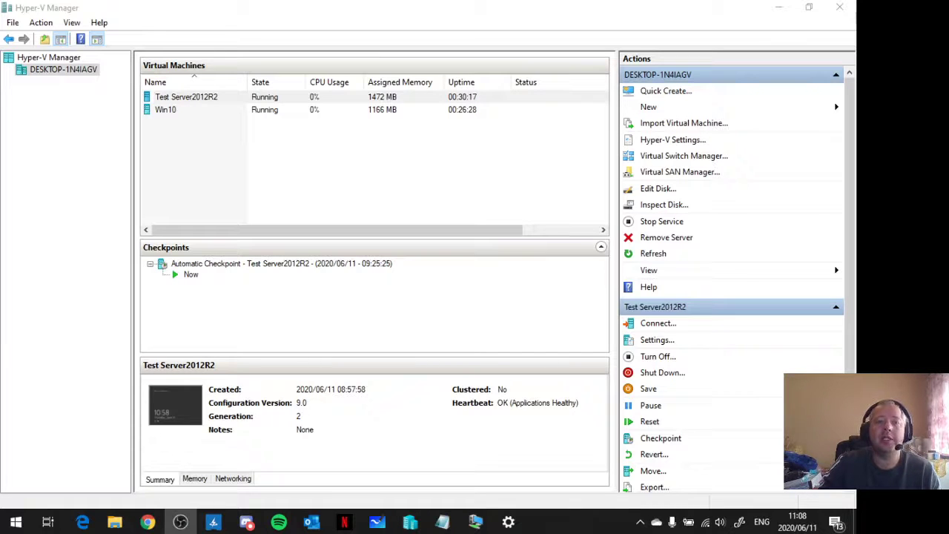
left_click(190, 112)
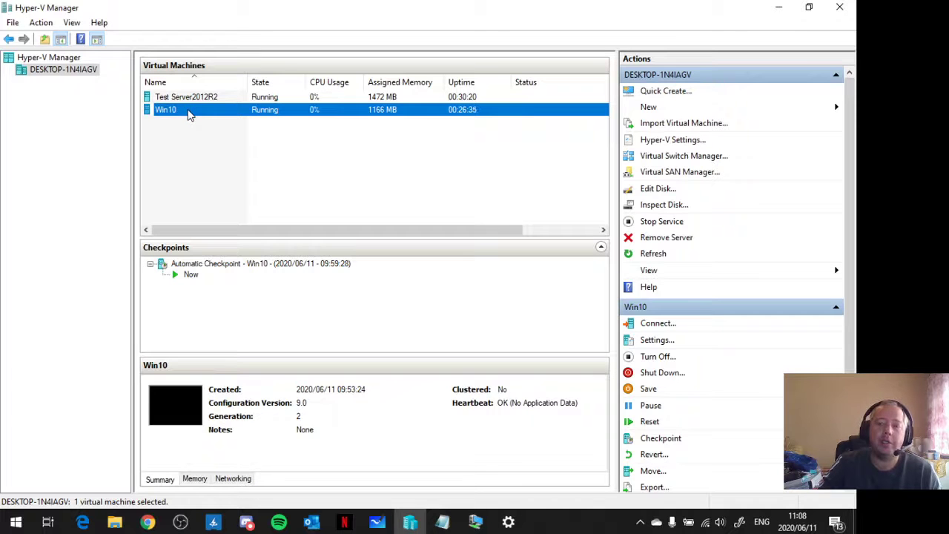
left_click(855, 223)
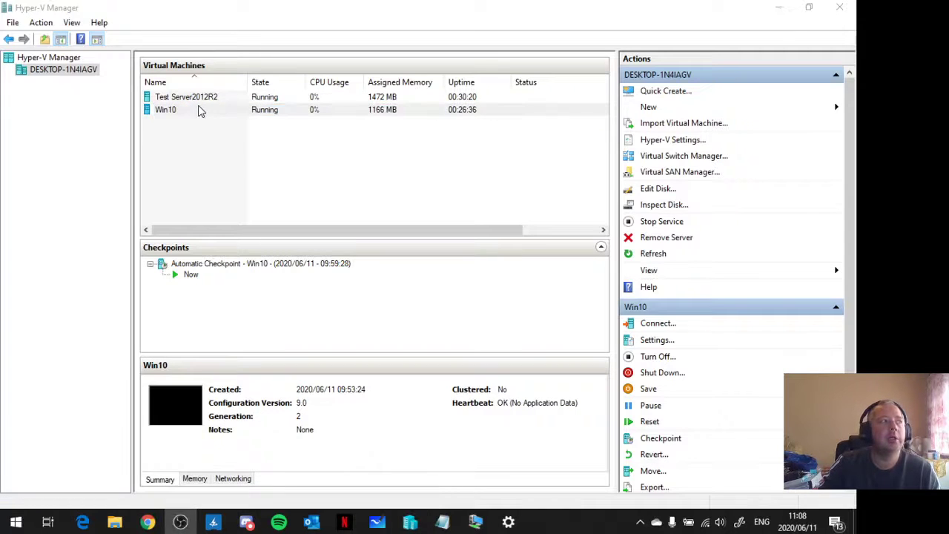
left_click(199, 110)
left_click(193, 144)
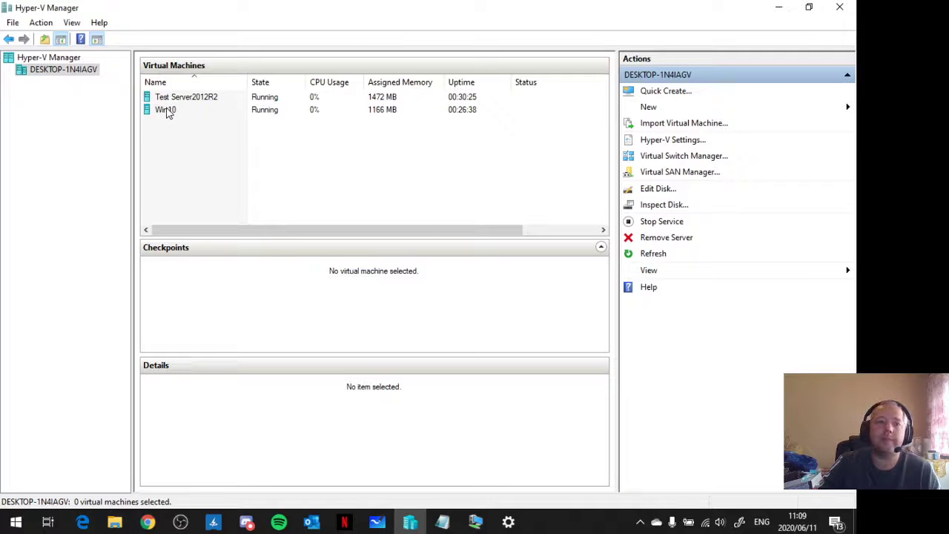
- Connect the Win10 virtual machine's network adapter to the Private virtual switch and save its settings
right_click(168, 110)
left_click(204, 136)
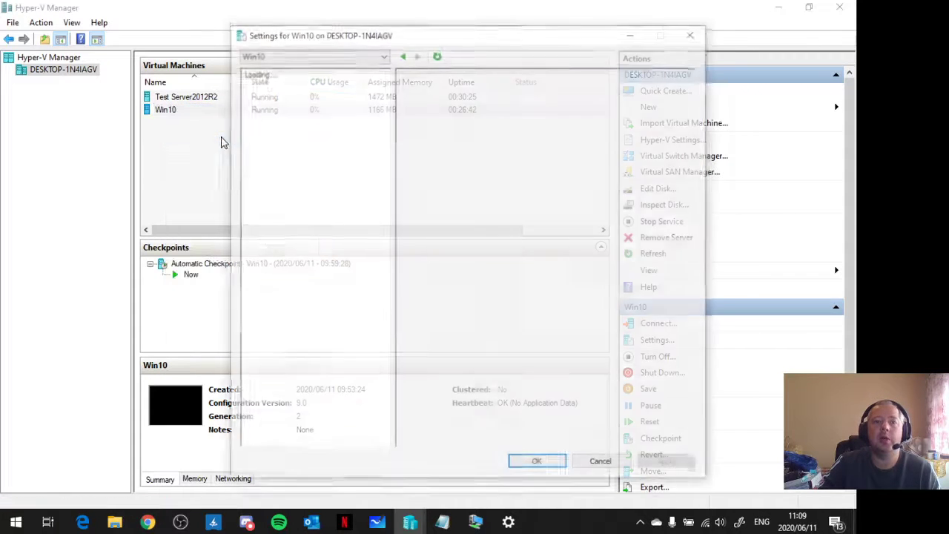
left_click(282, 245)
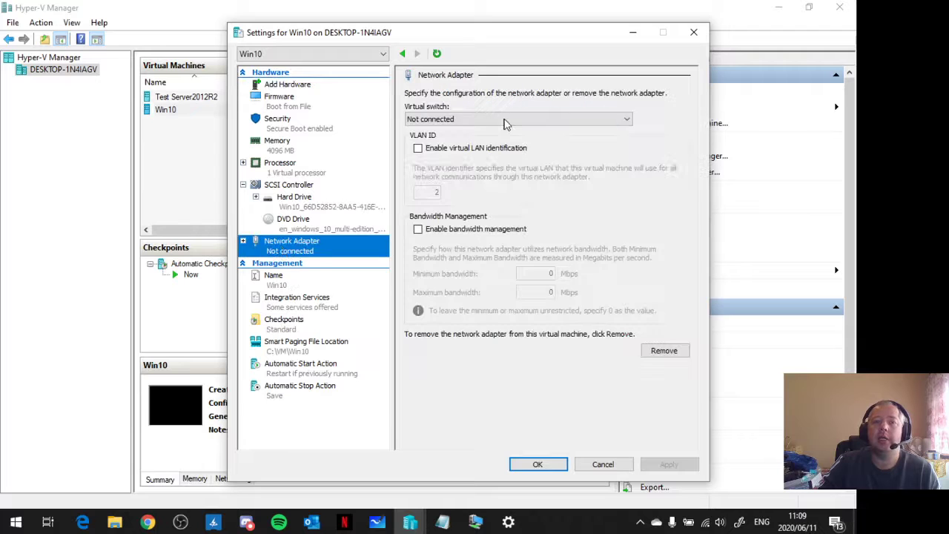
left_click(506, 120)
left_click(429, 160)
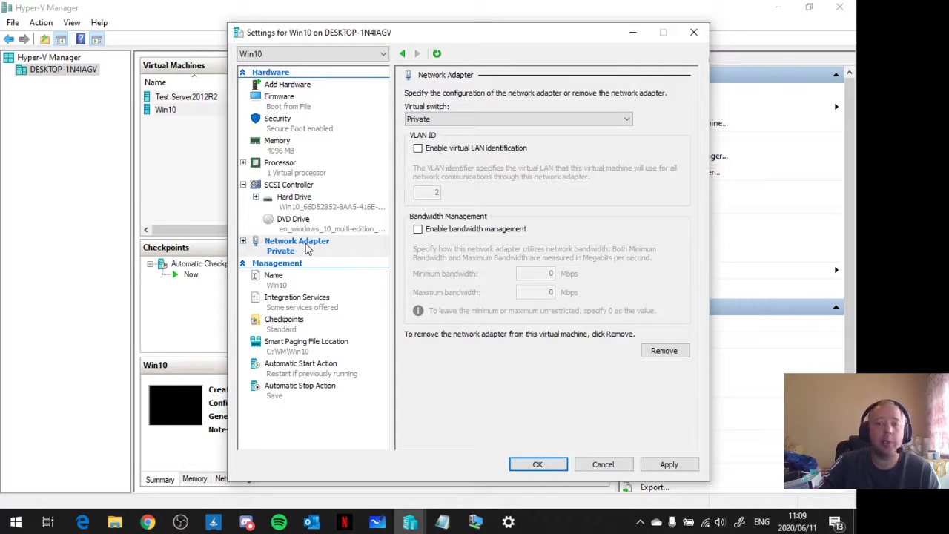
left_click(443, 120)
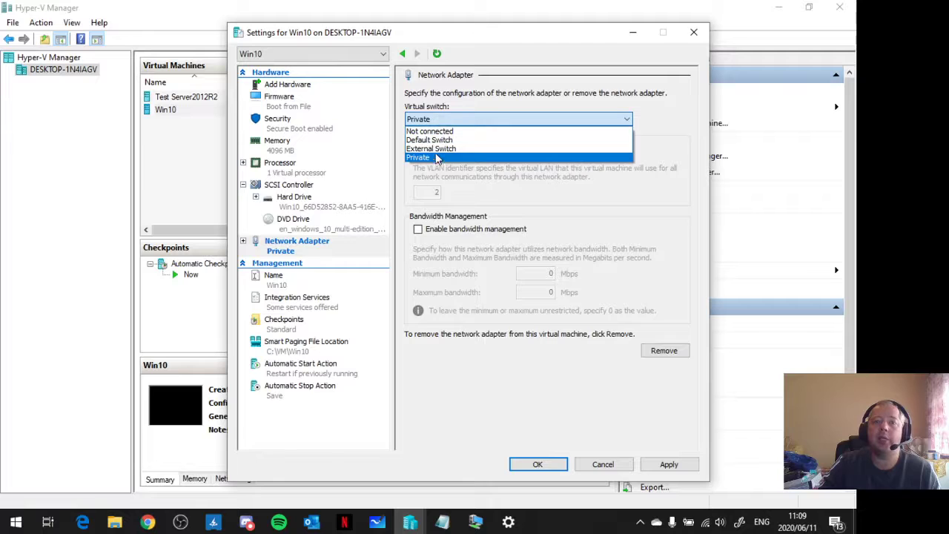
left_click(437, 157)
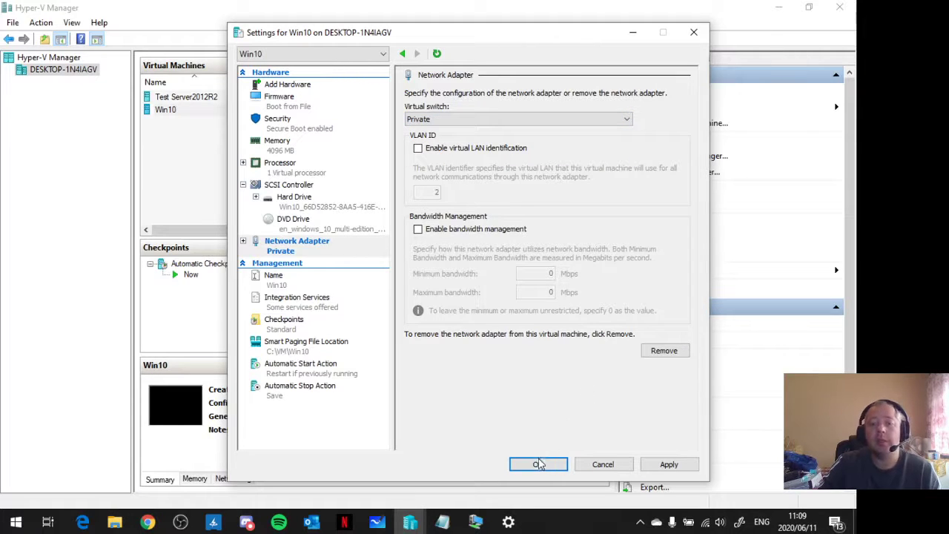
left_click(539, 464)
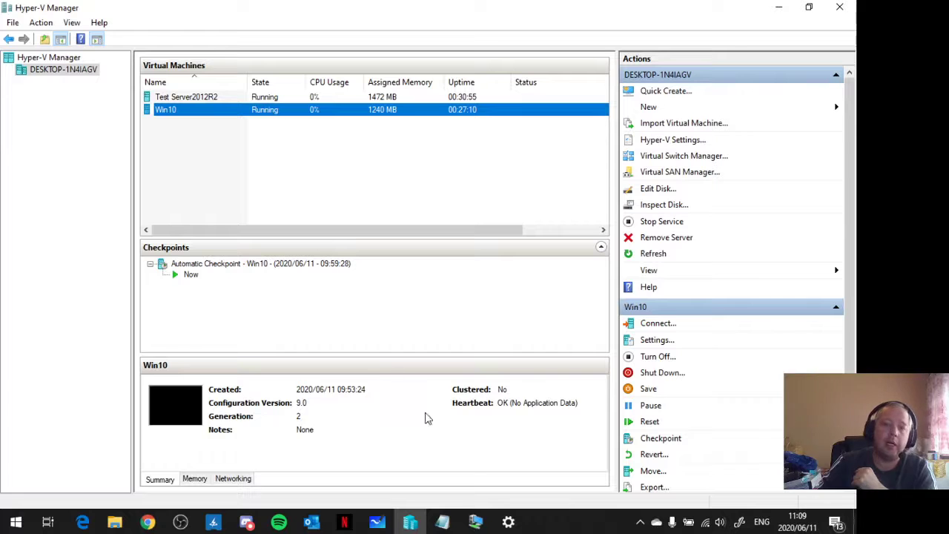
- Connect to the Win10 virtual machine full screen, allow its PC to be discoverable, and check its network connection
double_click(178, 111)
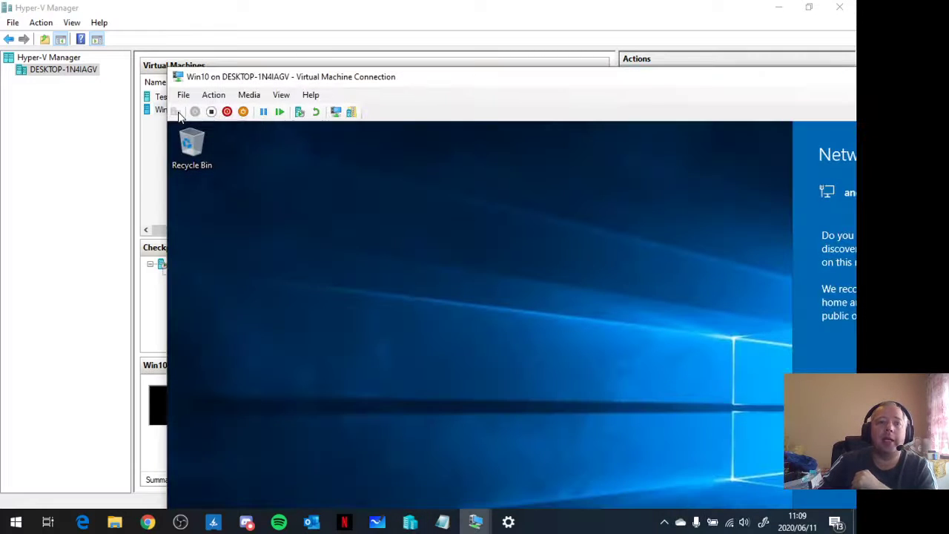
double_click(667, 79)
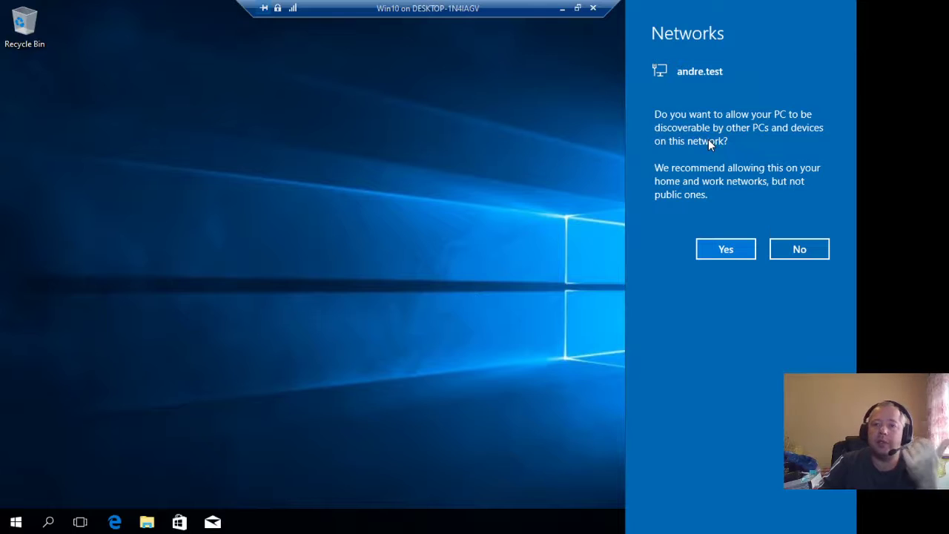
left_click(726, 252)
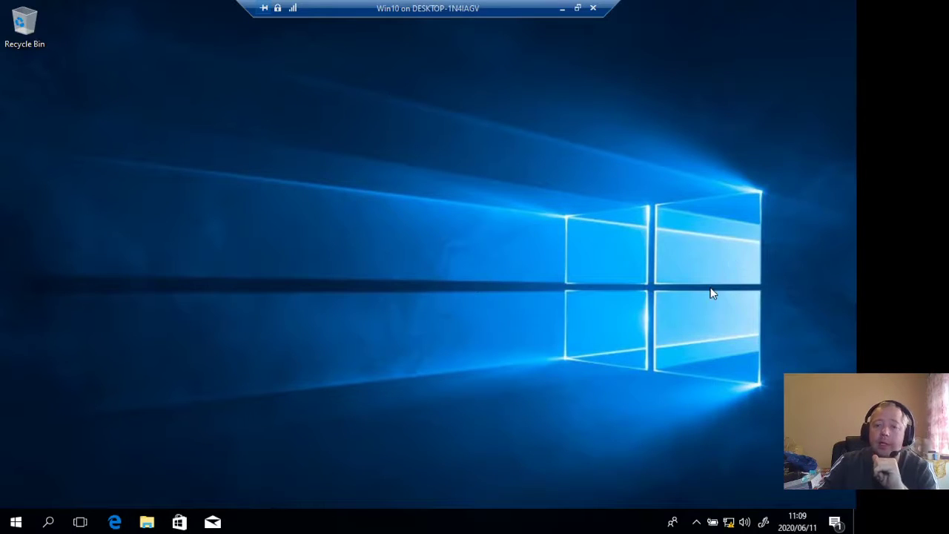
left_click(729, 523)
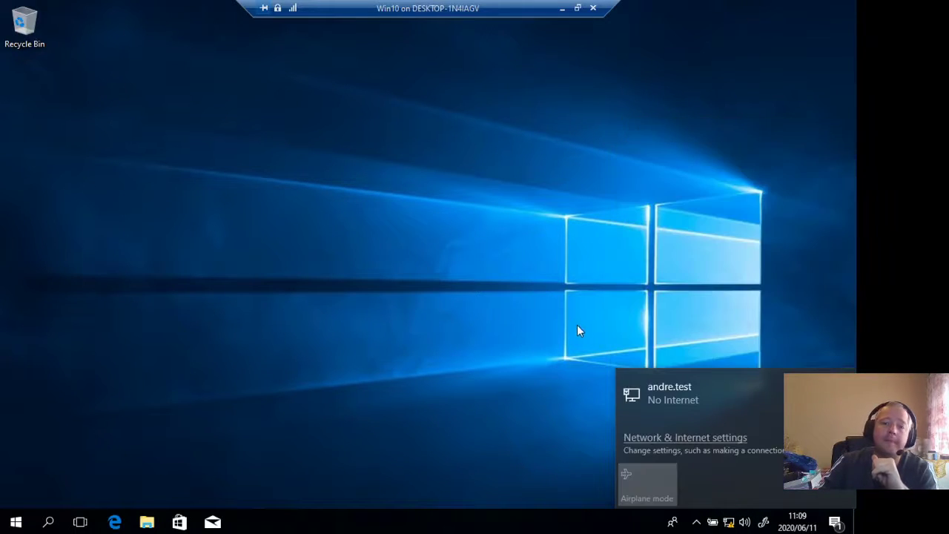
left_click(512, 255)
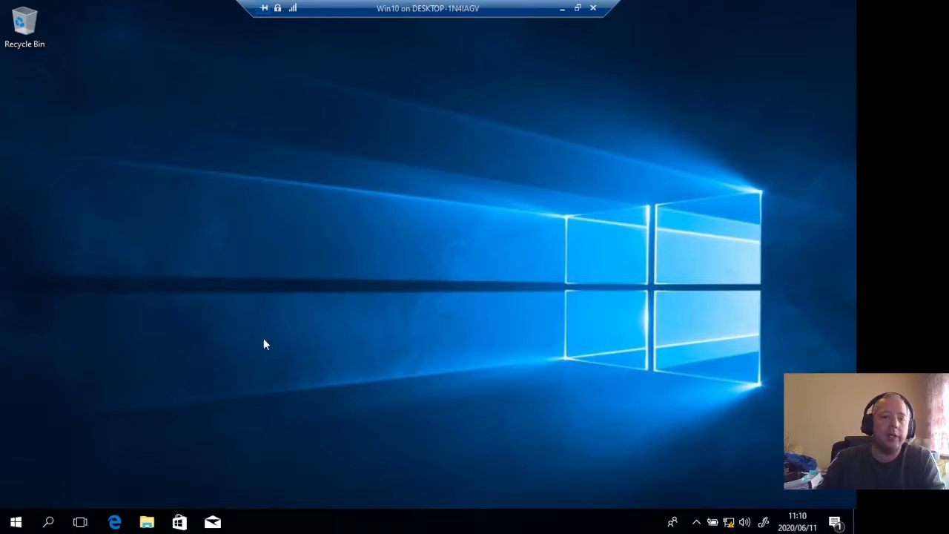
- Open the System page in Control Panel and bring up the System Properties for the computer name and workgroup
left_click(16, 525)
type("contr")
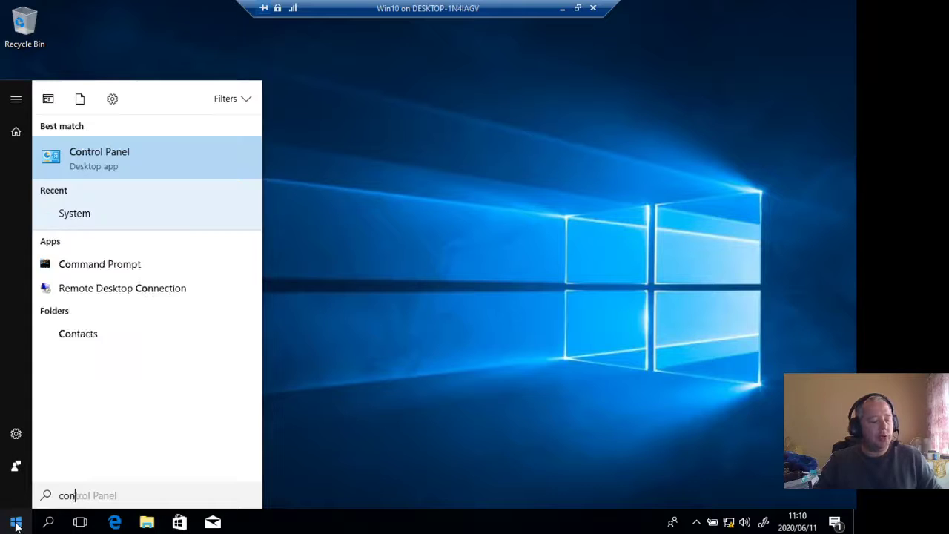
left_click(131, 160)
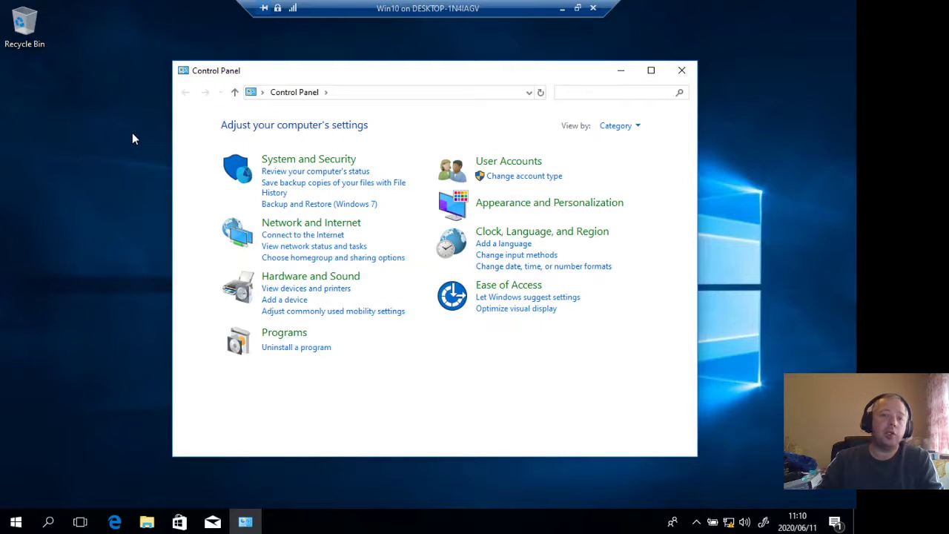
left_click(319, 161)
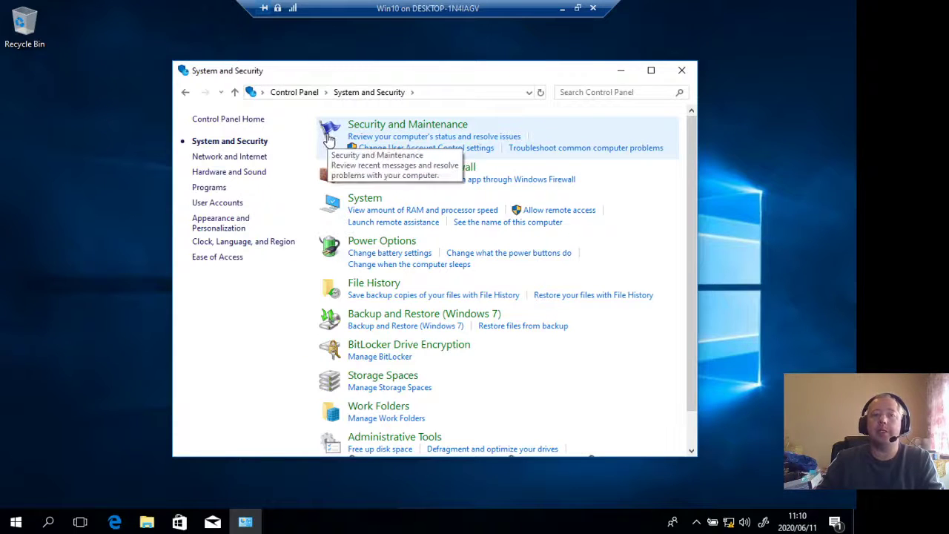
left_click(364, 200)
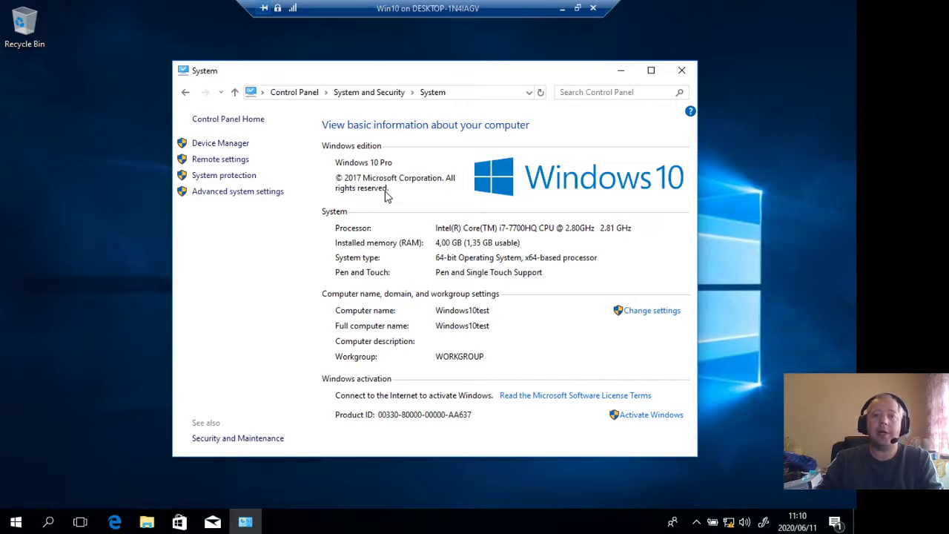
left_click_drag(493, 71, 450, 48)
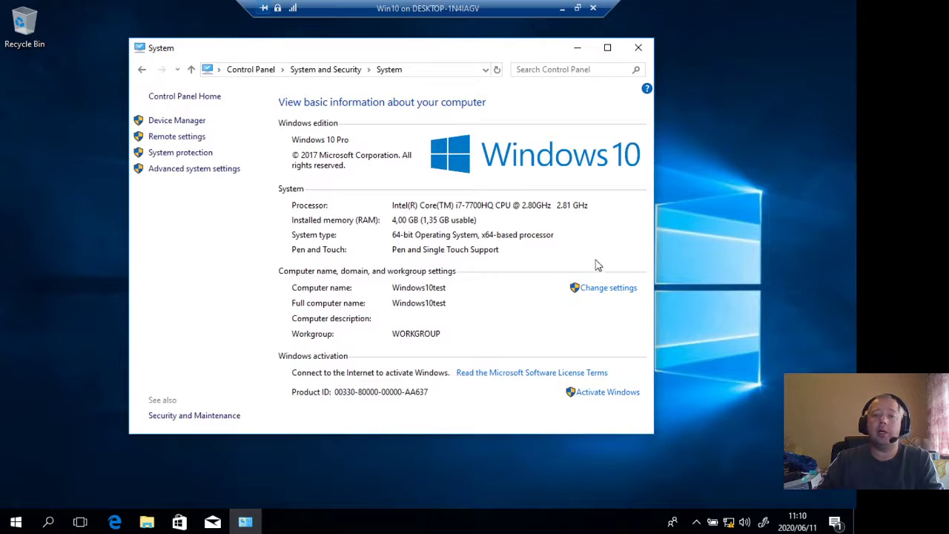
left_click(618, 291)
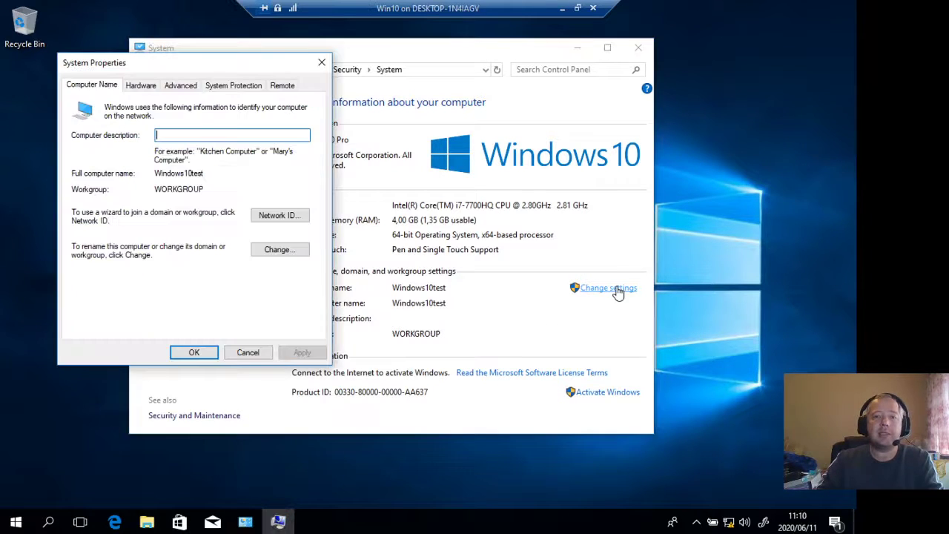
left_click_drag(211, 65, 277, 45)
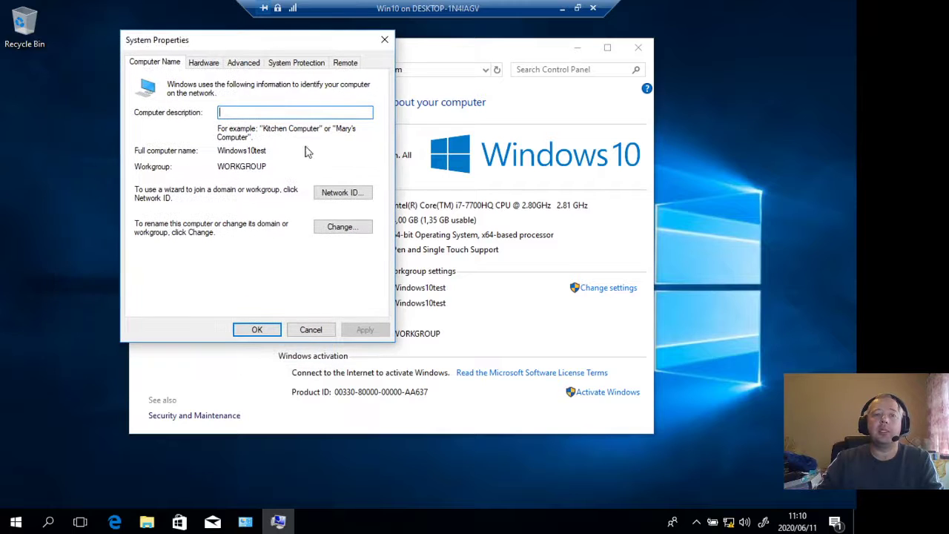
left_click(342, 227)
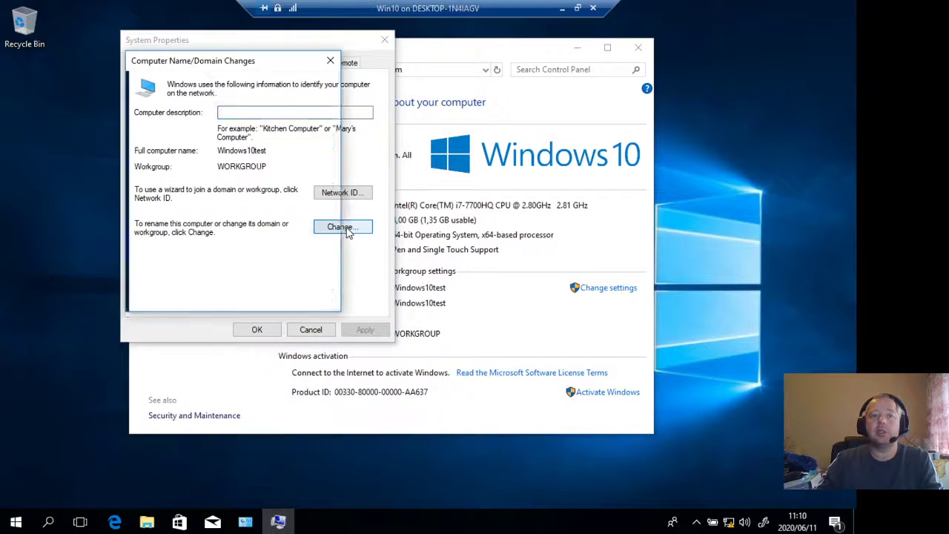
left_click(194, 140)
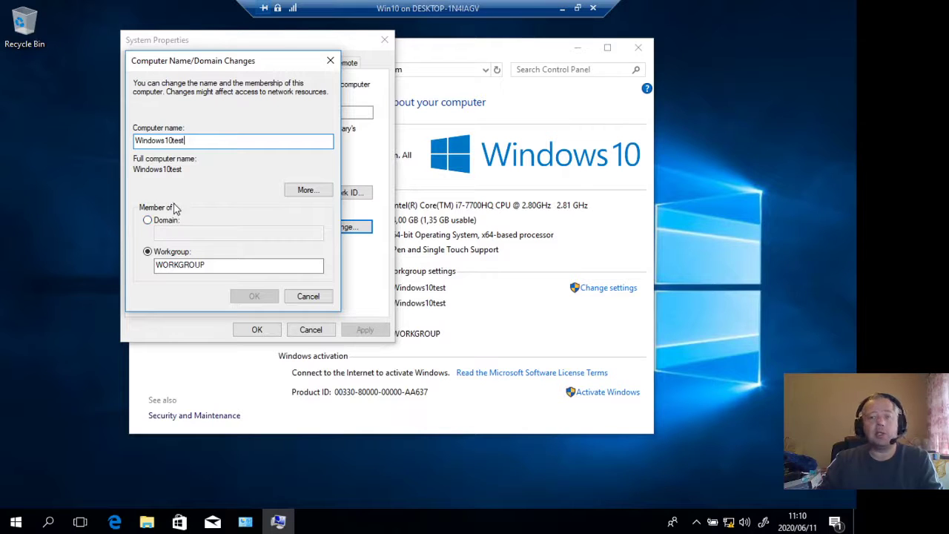
left_click(302, 296)
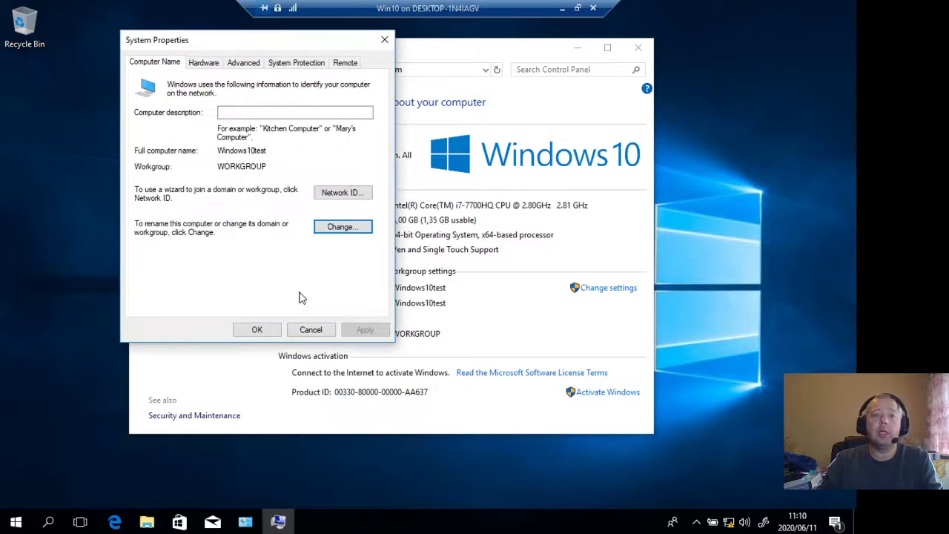
left_click(338, 196)
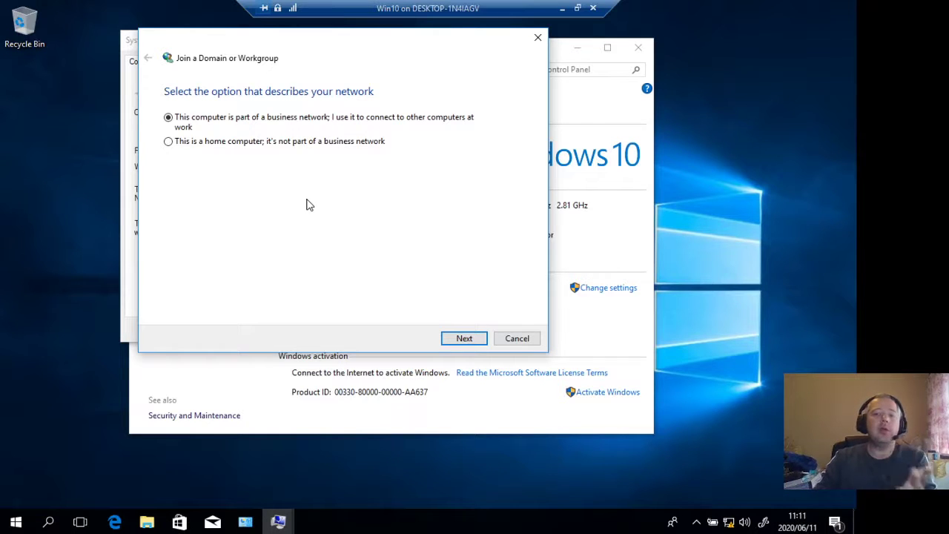
left_click(514, 339)
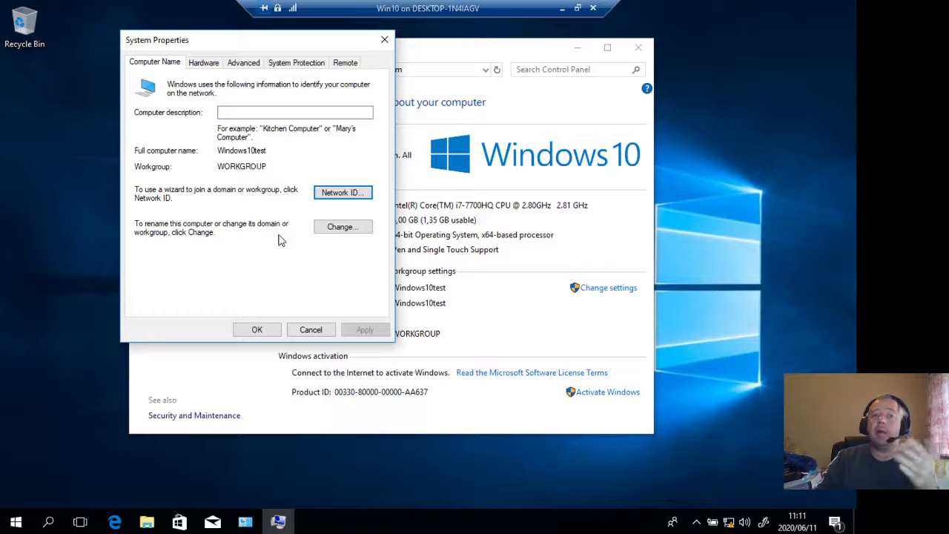
- Change the computer's membership from workgroup to the domain andre.test and submit the change
left_click(341, 228)
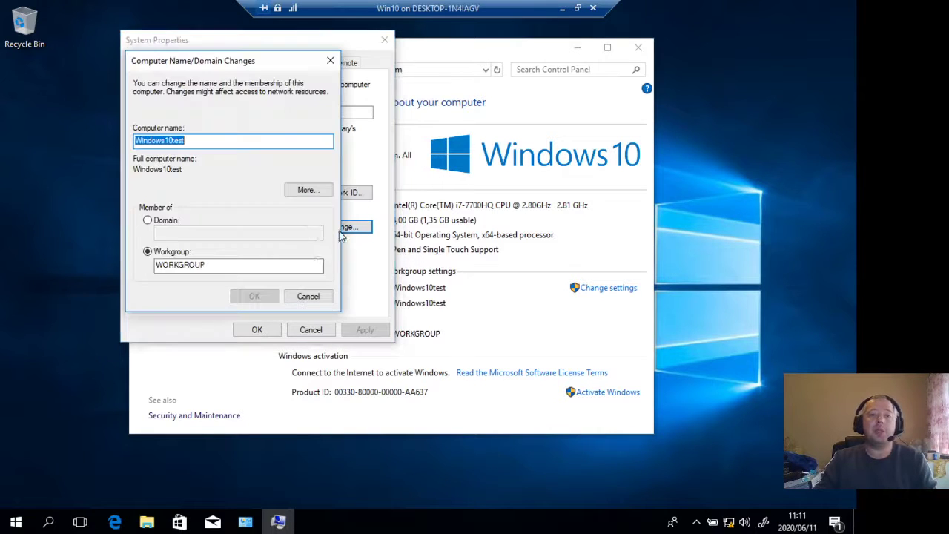
left_click(148, 223)
left_click(191, 232)
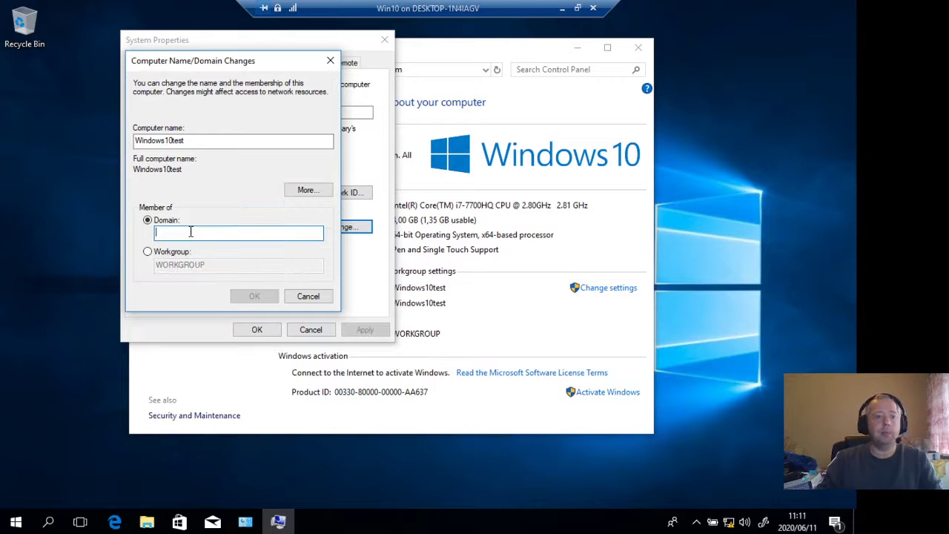
type("andre.t")
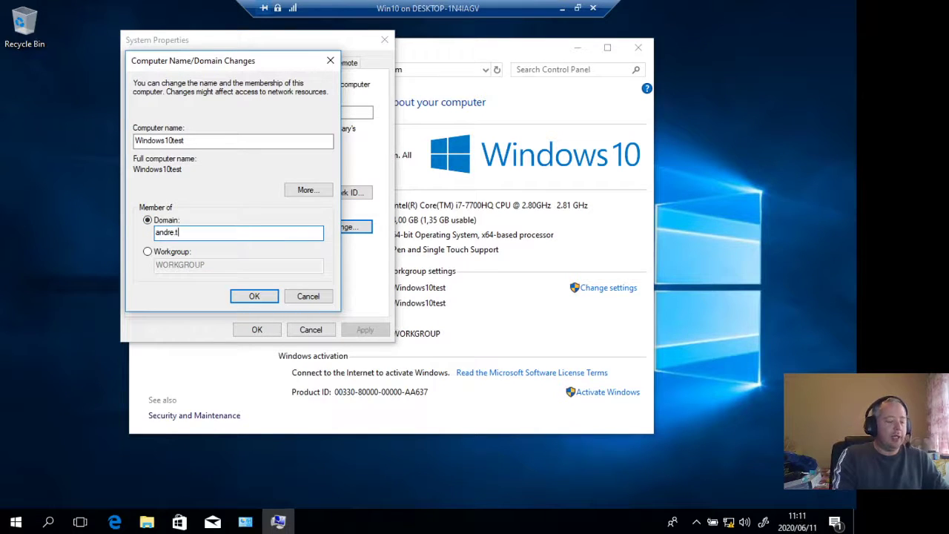
type("est")
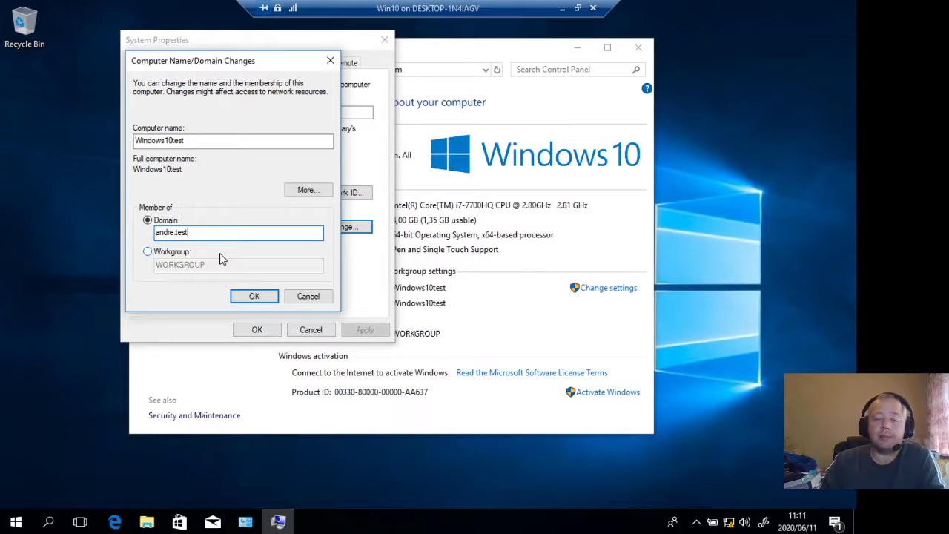
left_click(246, 295)
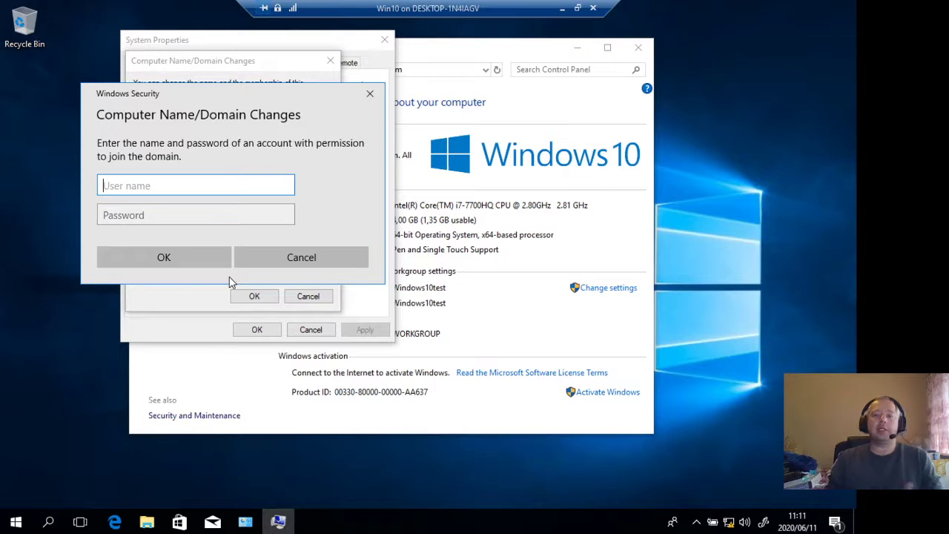
- Enter the domain-qualified Administrator account as the user name authorising the computer to join the domain
type("Andre")
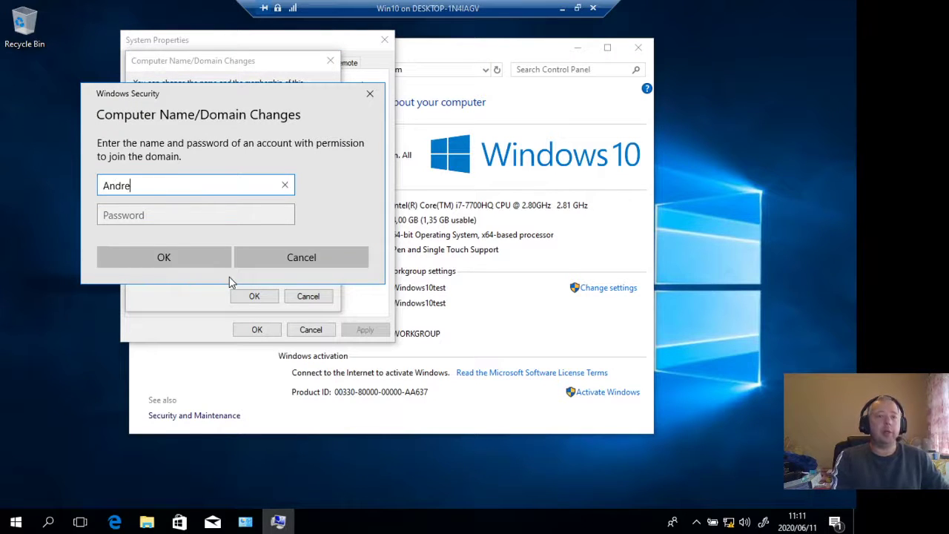
type("\\A")
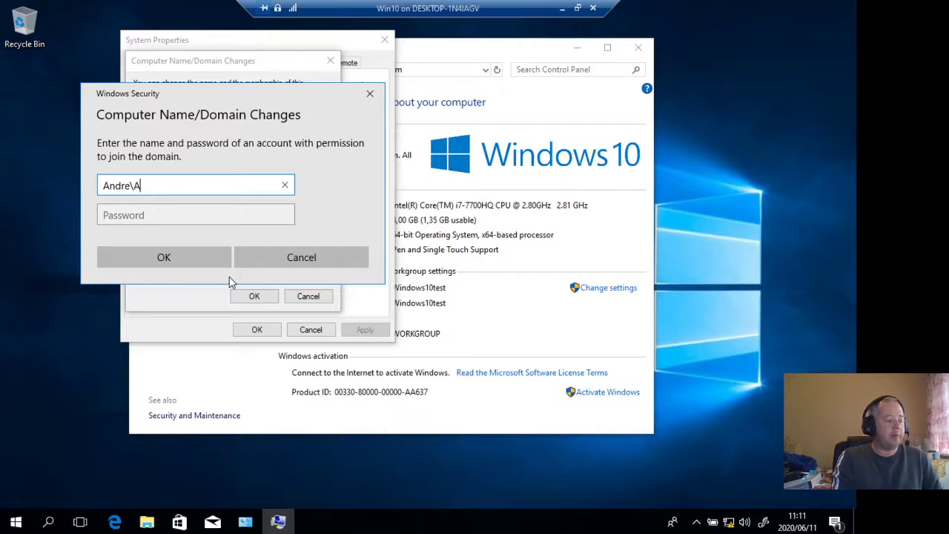
type("dminis")
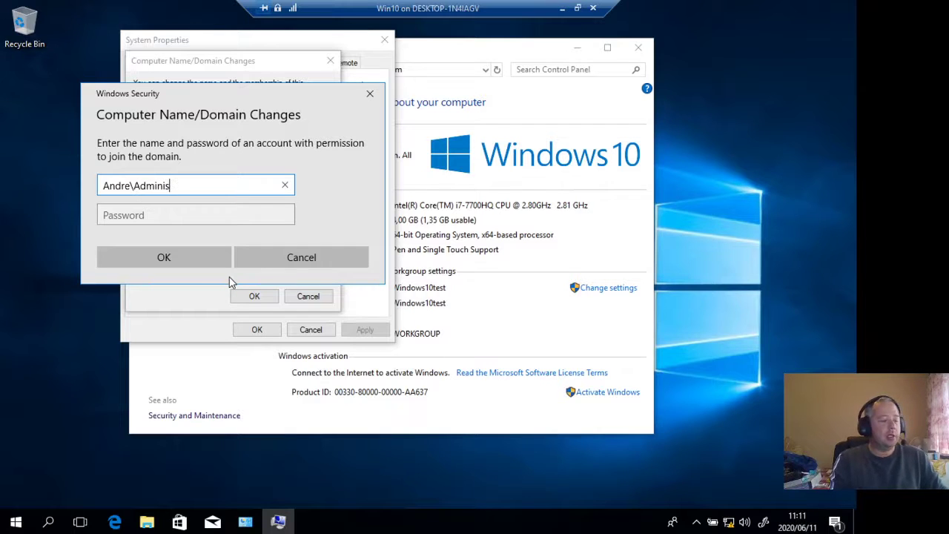
type("tra")
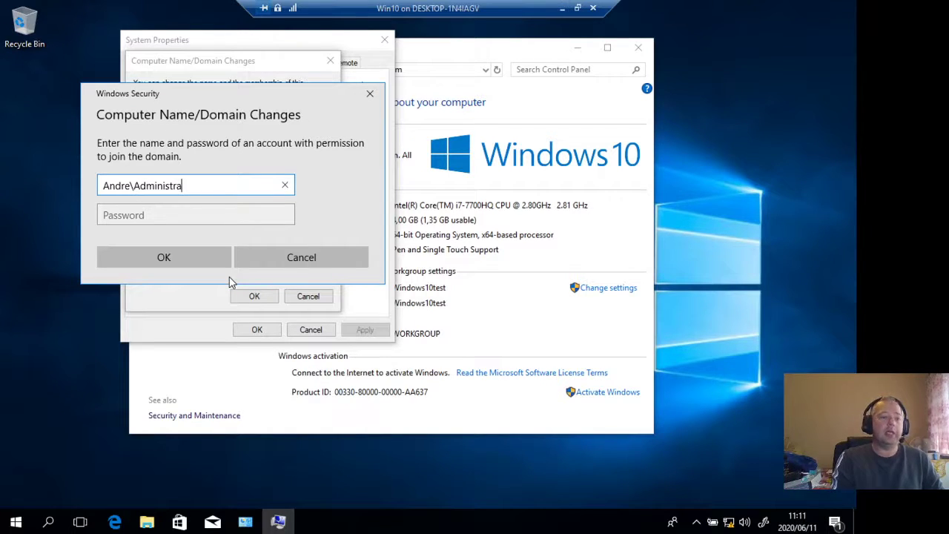
type("tor")
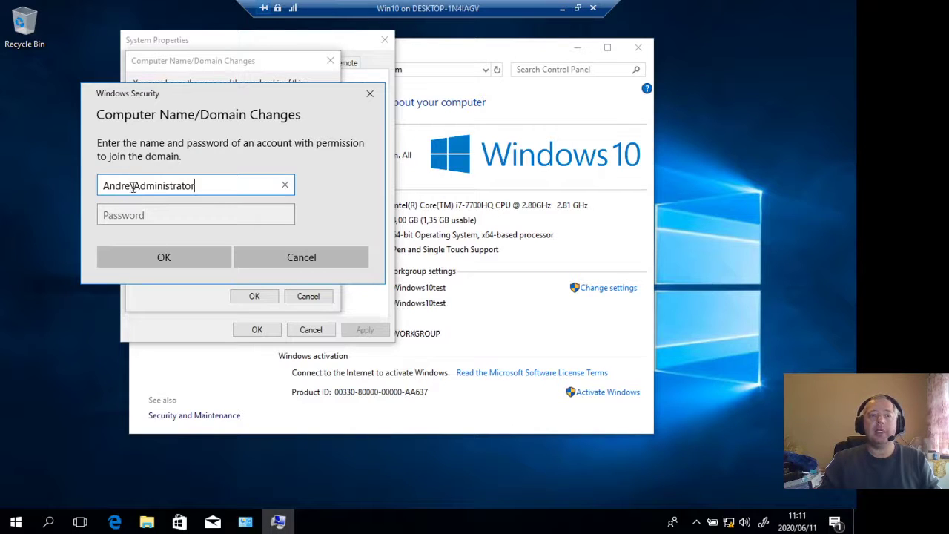
left_click_drag(131, 185, 94, 187)
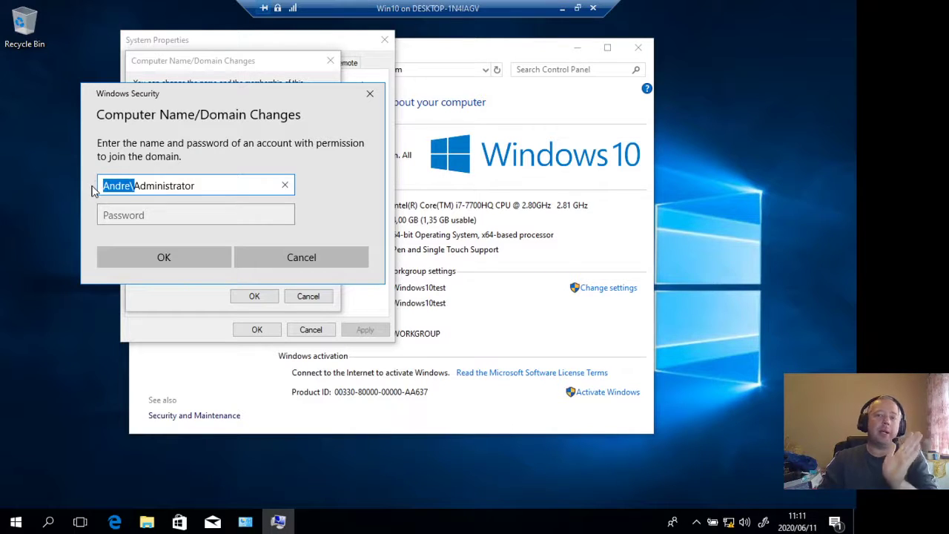
left_click(121, 187)
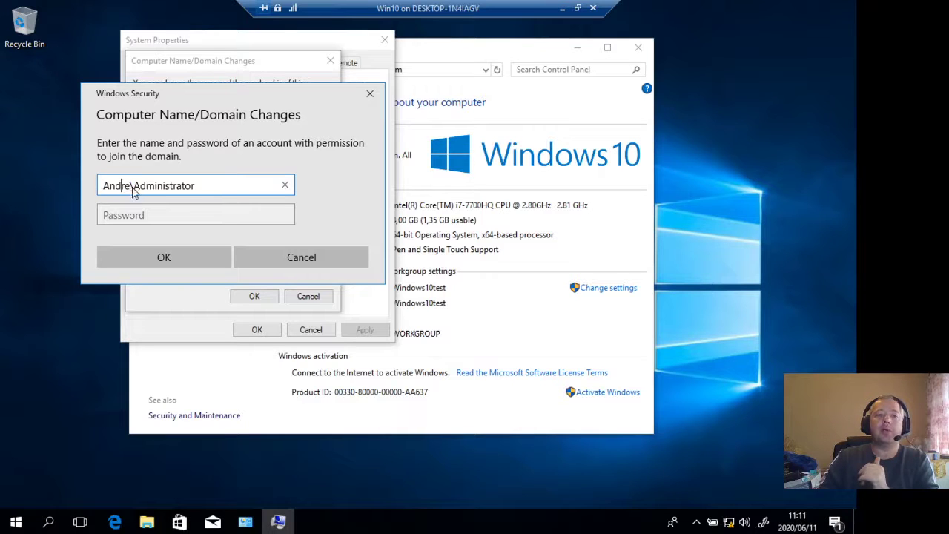
left_click_drag(135, 187, 98, 188)
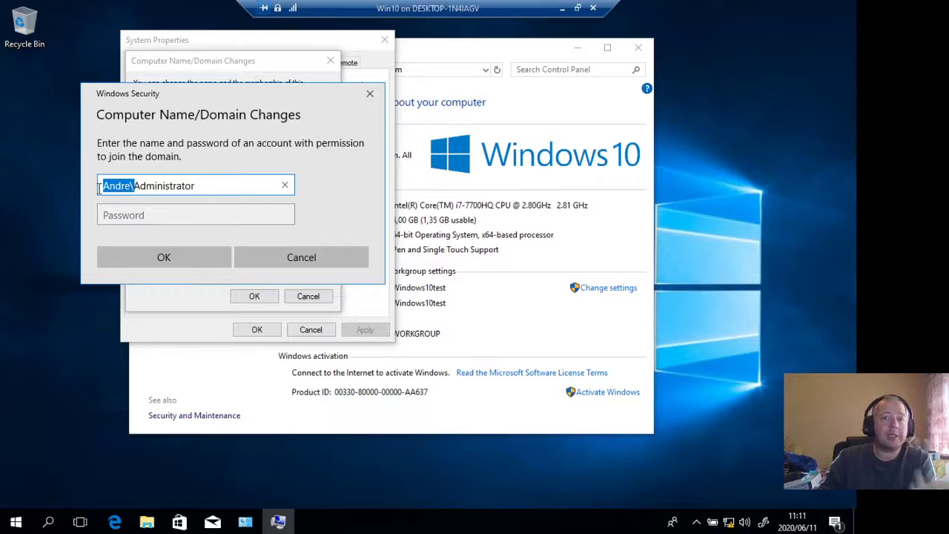
- Enter the domain administrator's account password and submit the credentials to join the domain
left_click(142, 215)
type("•••••••")
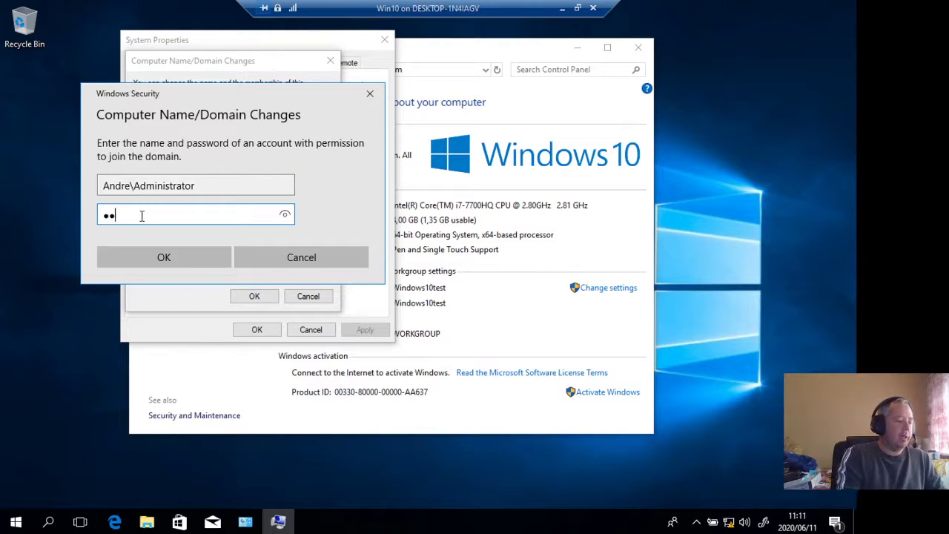
type("•")
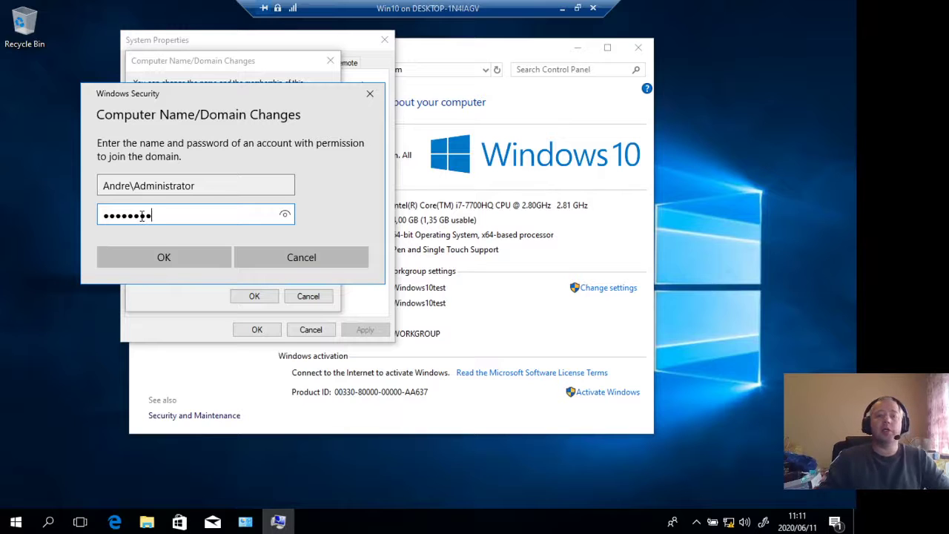
left_click(181, 264)
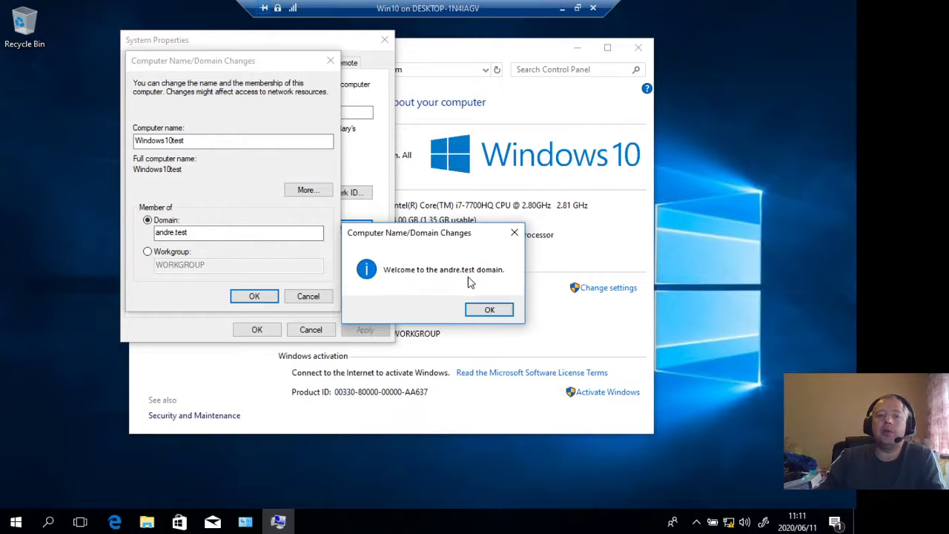
- Restart the Win10 virtual machine to apply the domain change and sign back in to the local account full screen
left_click(489, 307)
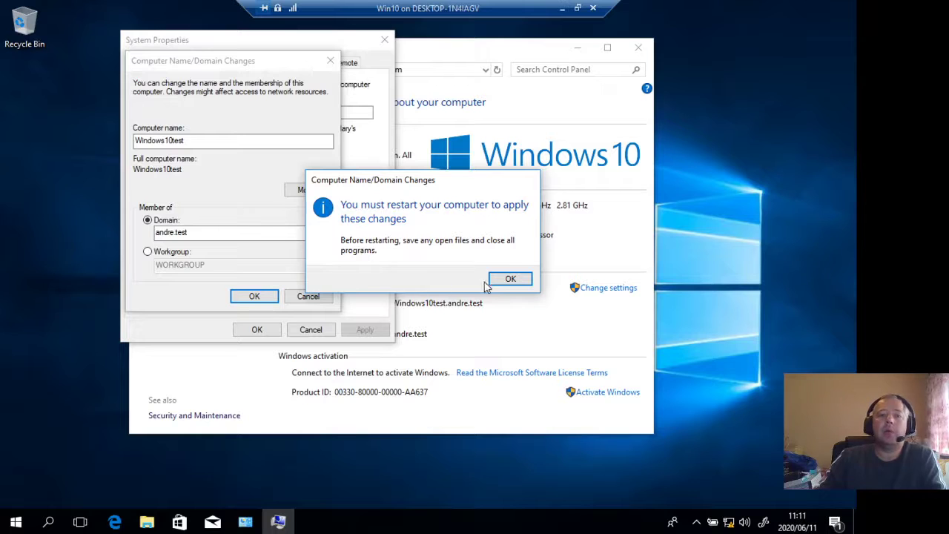
left_click(496, 284)
left_click(275, 330)
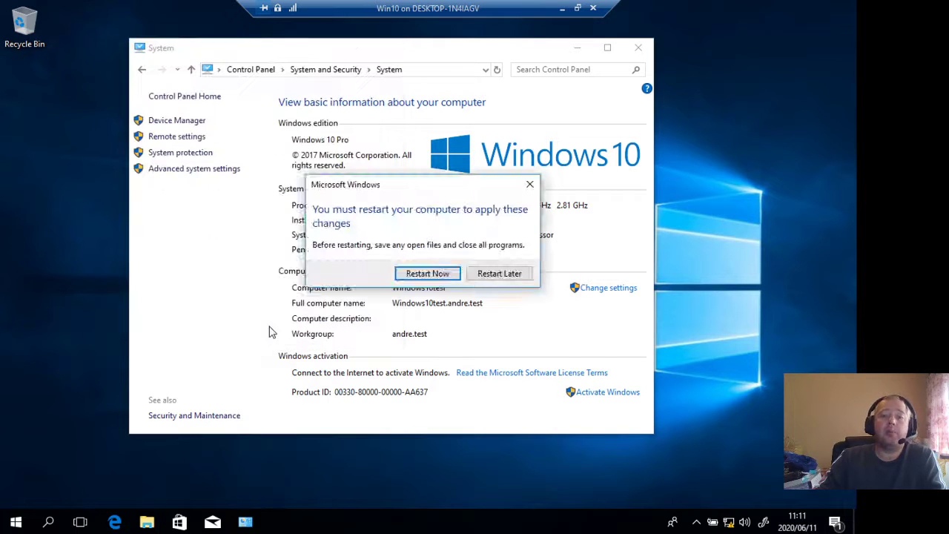
left_click(417, 273)
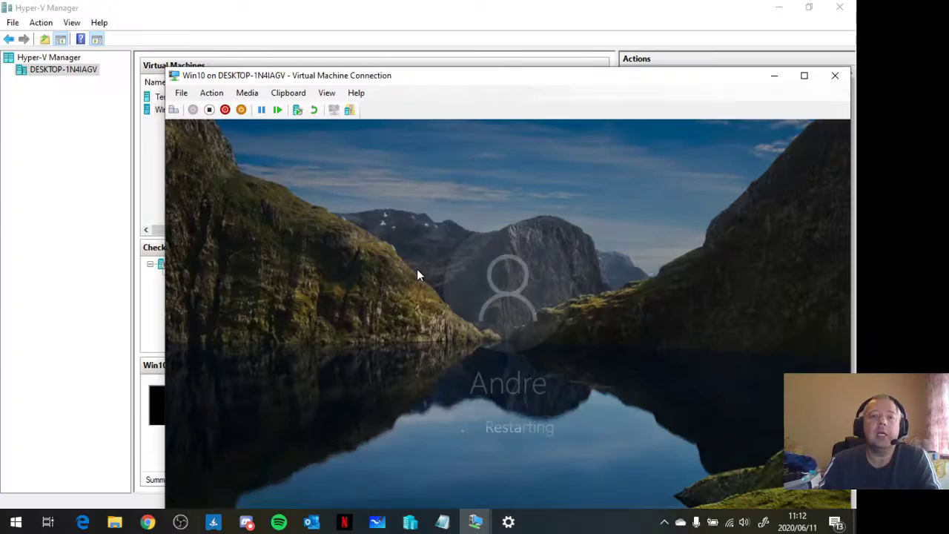
double_click(605, 84)
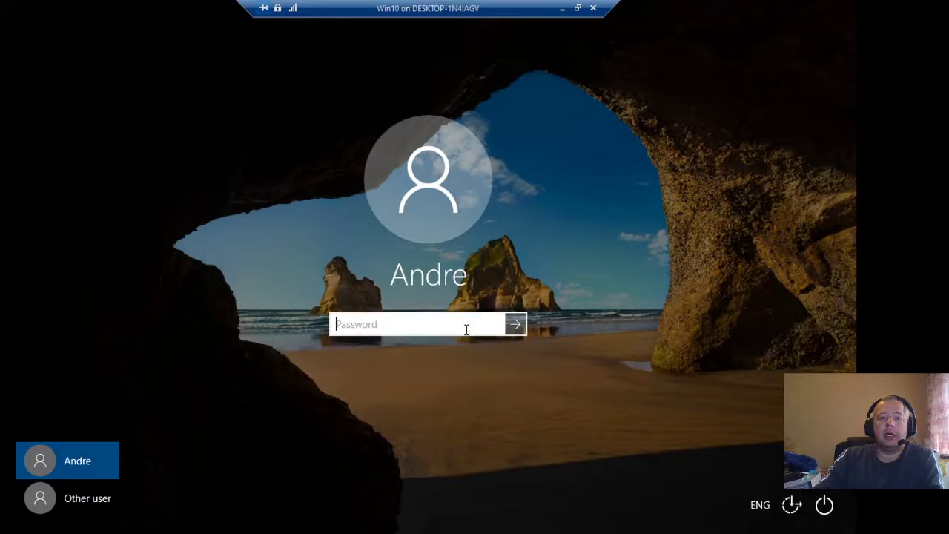
left_click(519, 325)
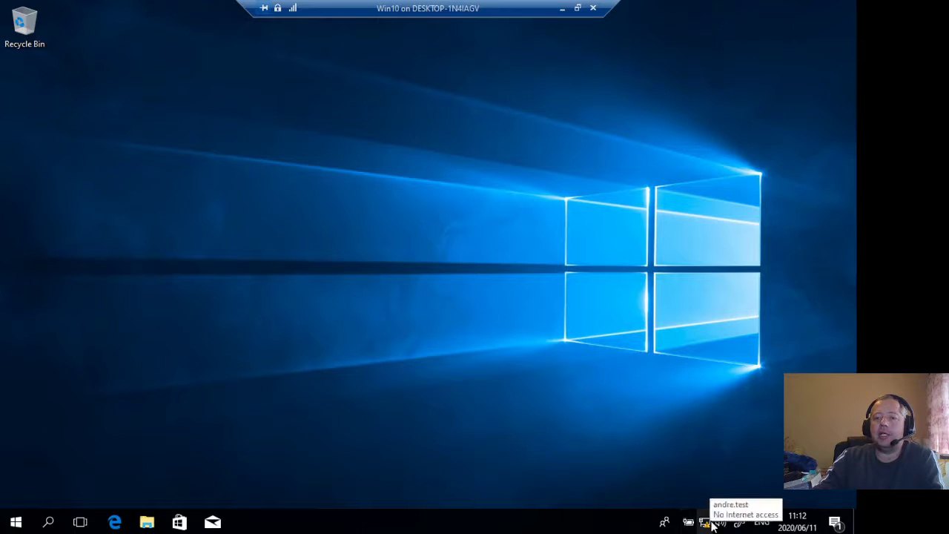
- Check the device details on the System About page, open and cancel renaming the PC, and close Settings
right_click(13, 522)
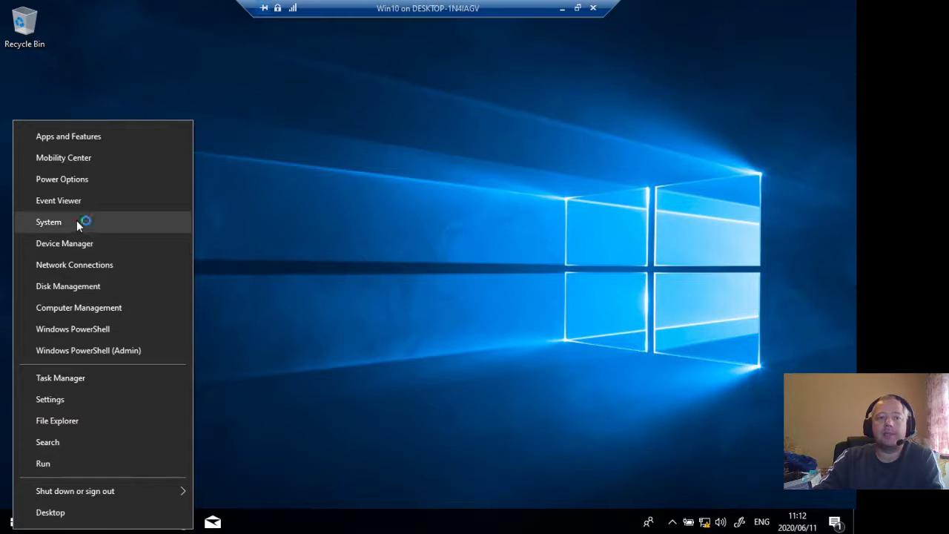
left_click(77, 221)
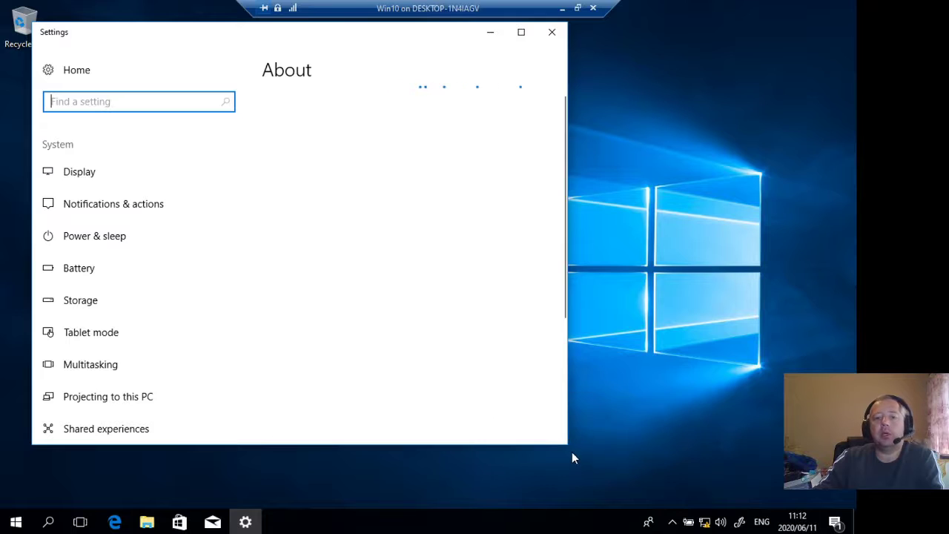
left_click_drag(568, 445, 657, 471)
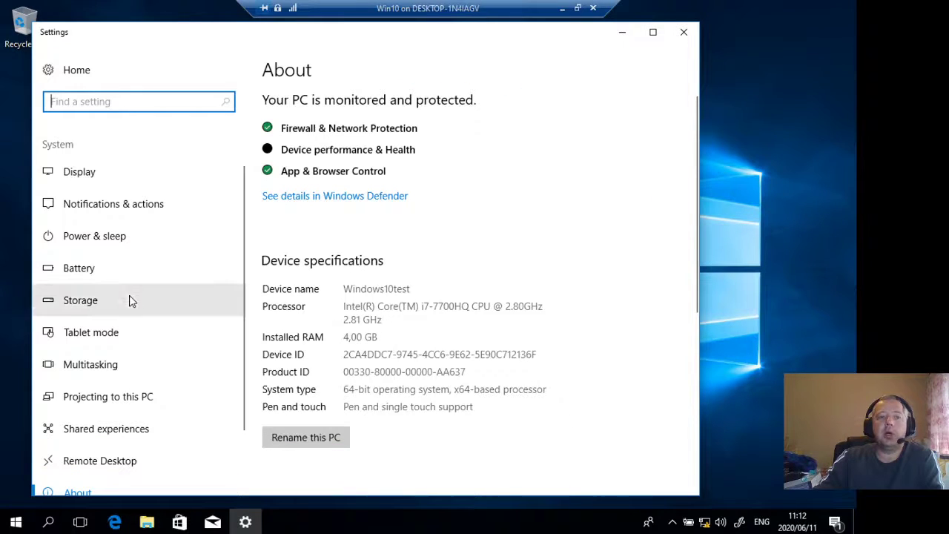
scroll(128, 301, "down", 2)
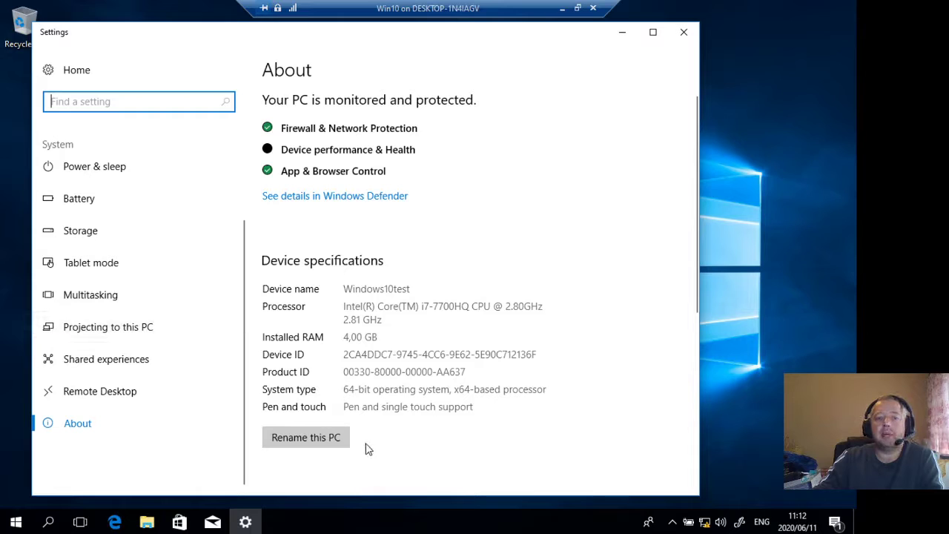
left_click(338, 438)
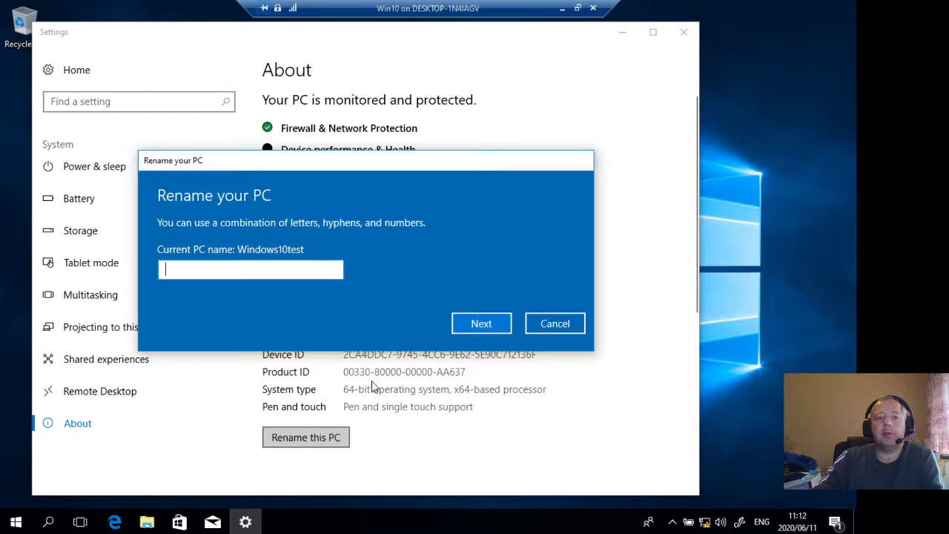
left_click(558, 324)
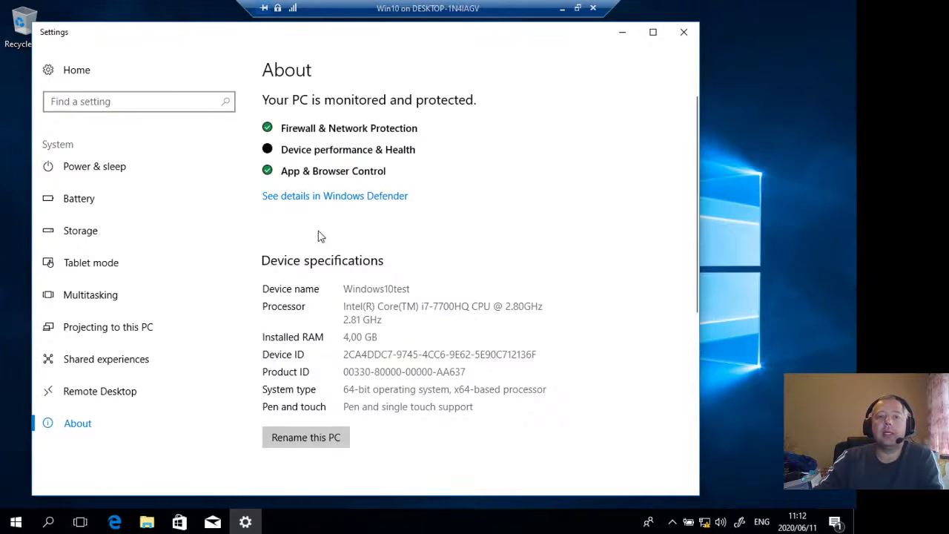
left_click(684, 32)
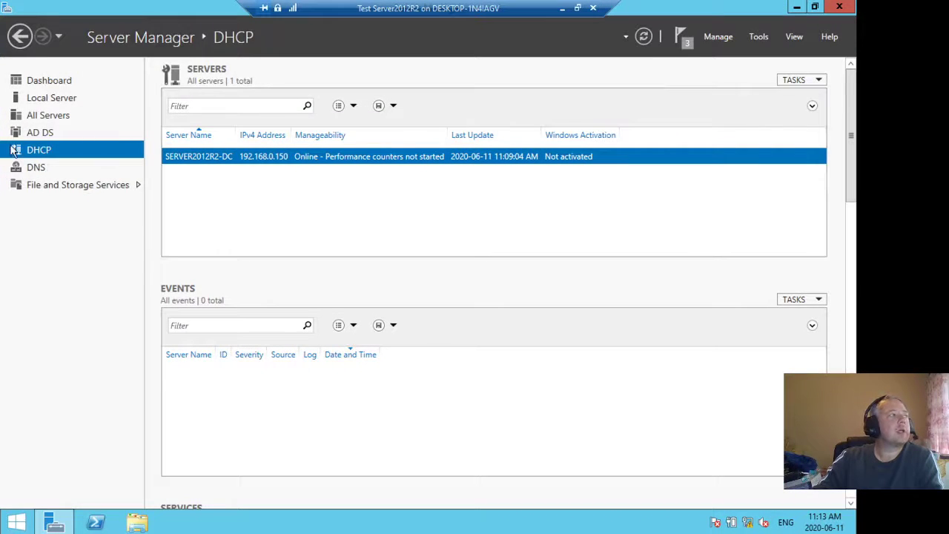
- On the Test Server2012R2 machine, open the DHCP console maximized and expand the IPv4 scope 192.168.0.0 with its tree fully readable
left_click(760, 35)
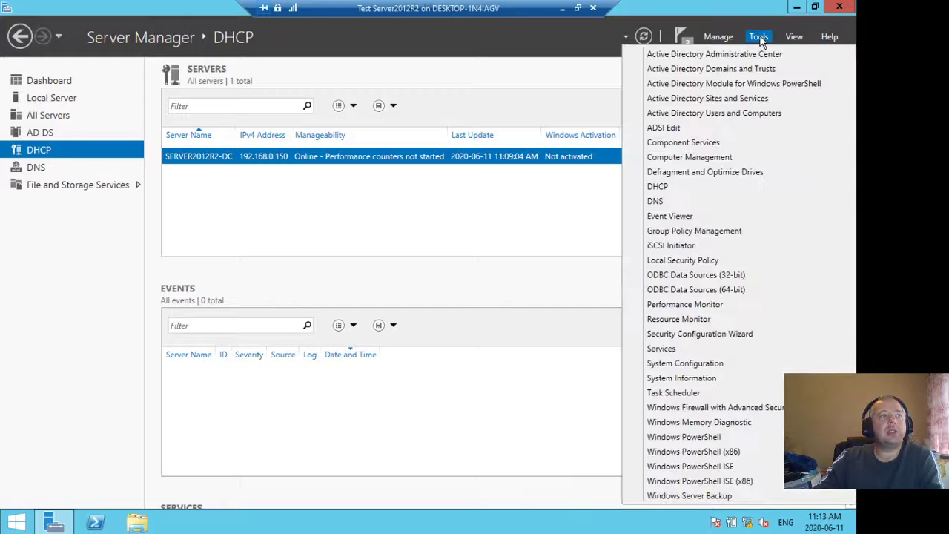
left_click(668, 186)
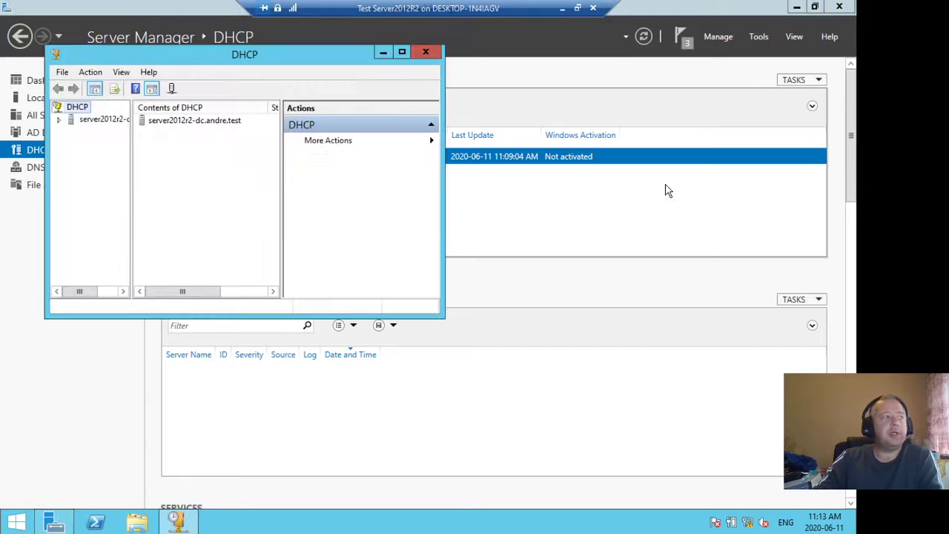
double_click(224, 59)
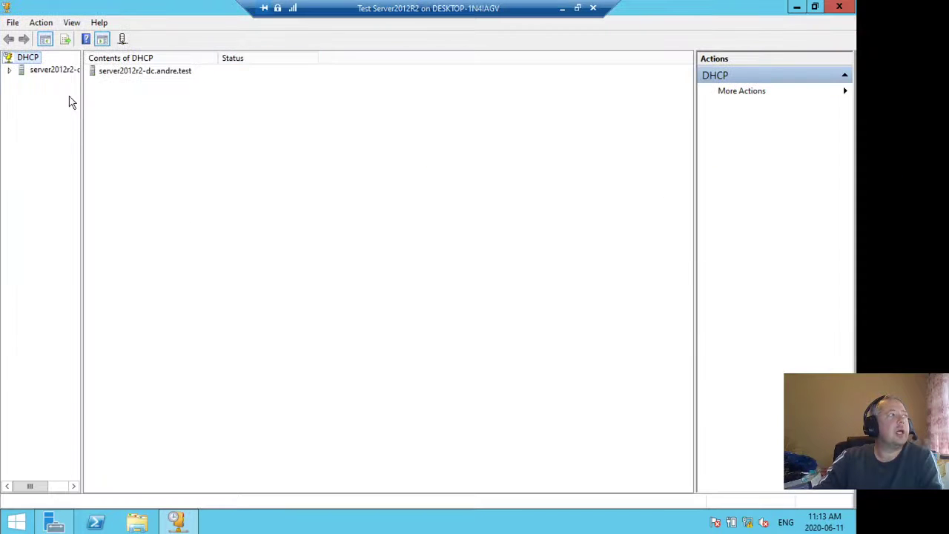
left_click(9, 70)
double_click(35, 82)
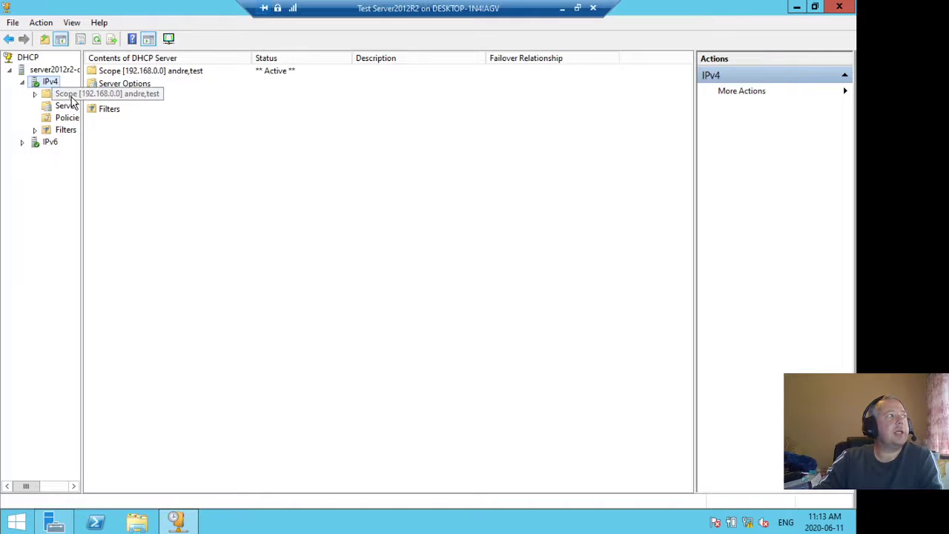
left_click_drag(81, 109, 159, 116)
double_click(68, 95)
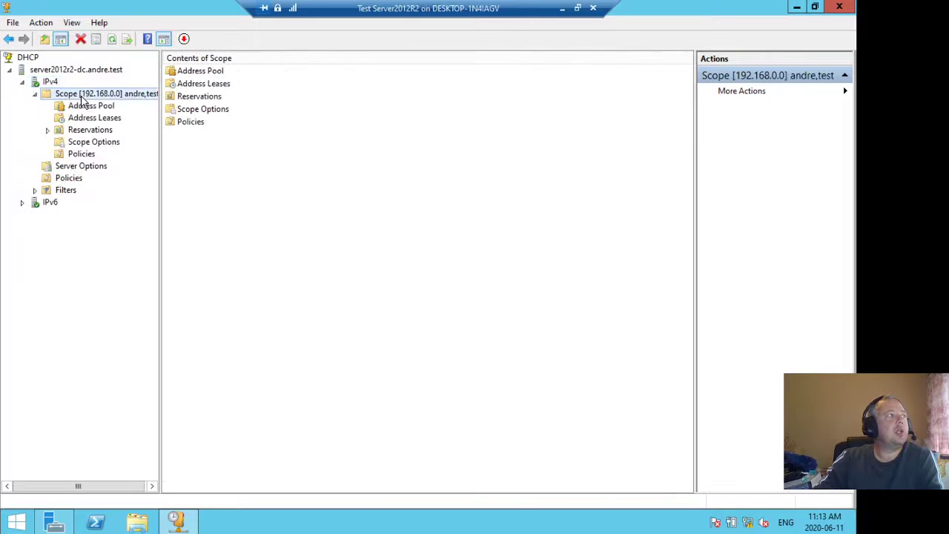
- Examine the Windows10test entry in the scope's address leases and widen the Name column to read it in full
left_click(104, 118)
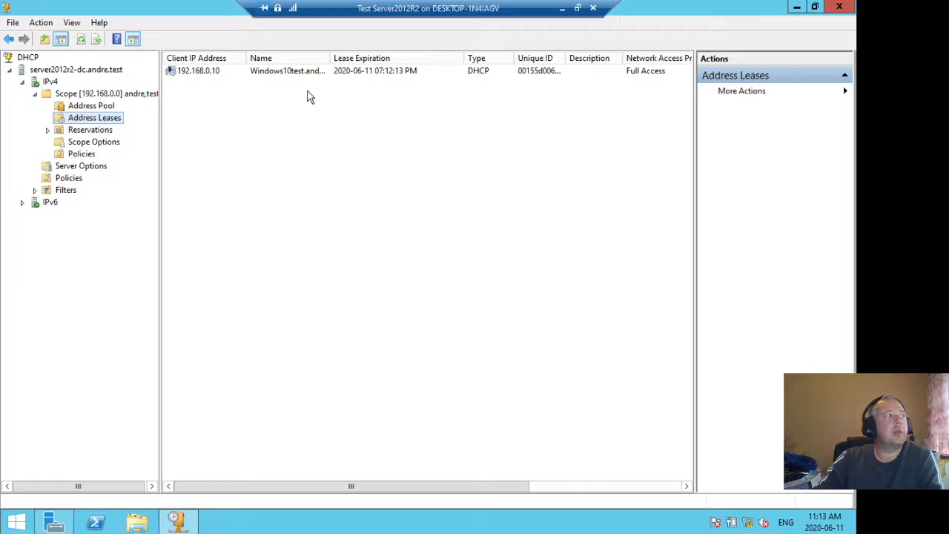
left_click(200, 71)
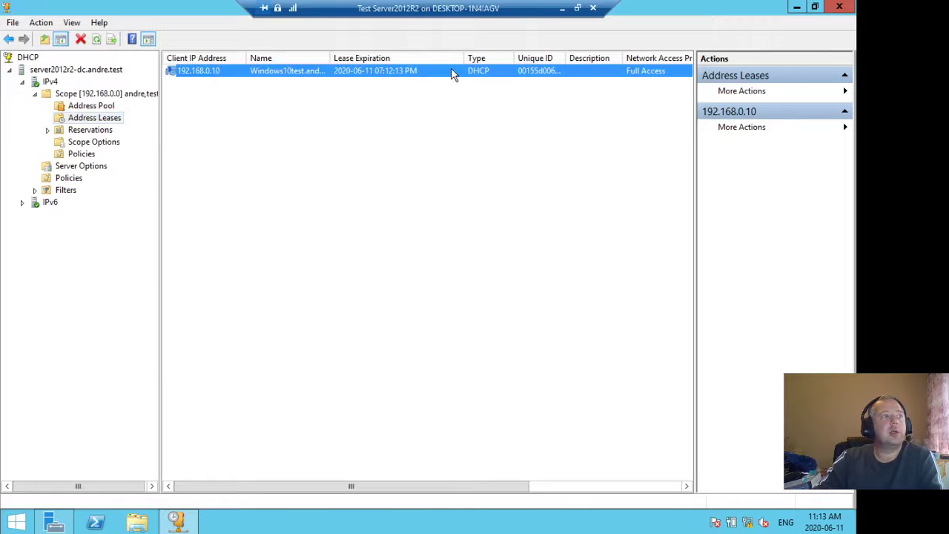
left_click(612, 134)
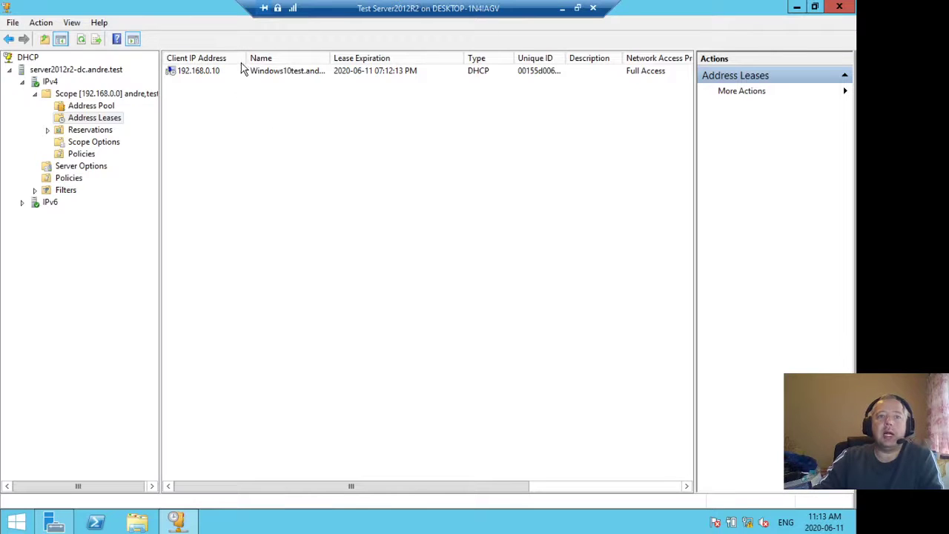
left_click_drag(329, 58, 362, 58)
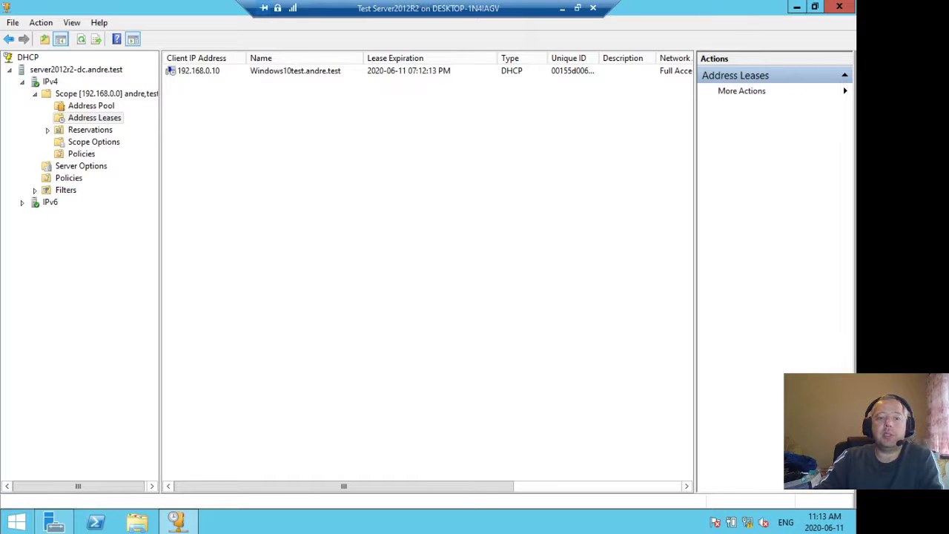
- Switch to the Win10 virtual machine, open a Command Prompt and run ipconfig /all
left_click(562, 8)
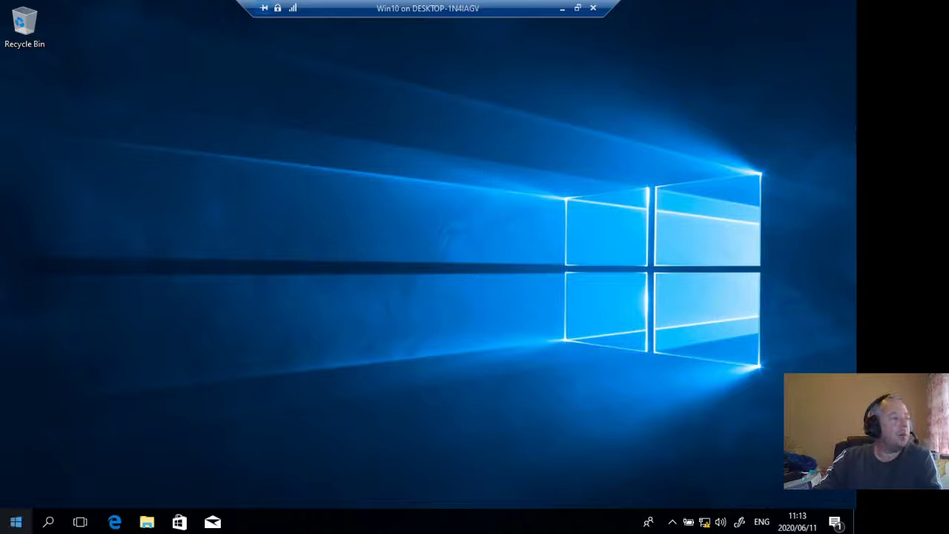
left_click(16, 522)
type("cmd")
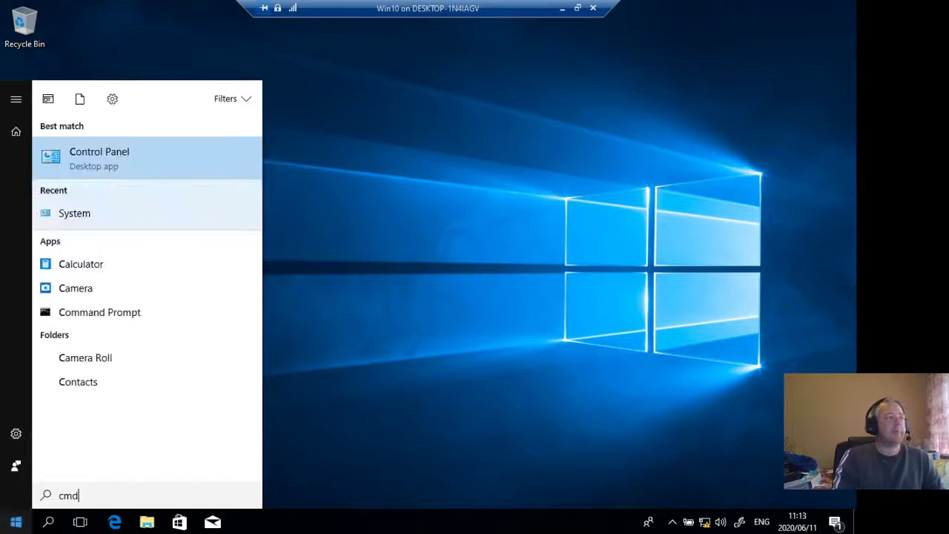
key("Return")
type("ipconm")
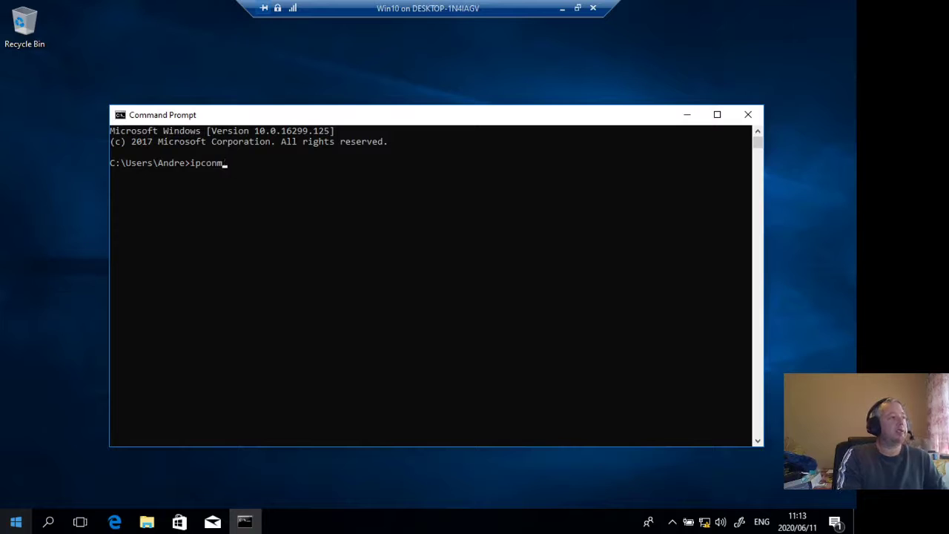
key("BackSpace")
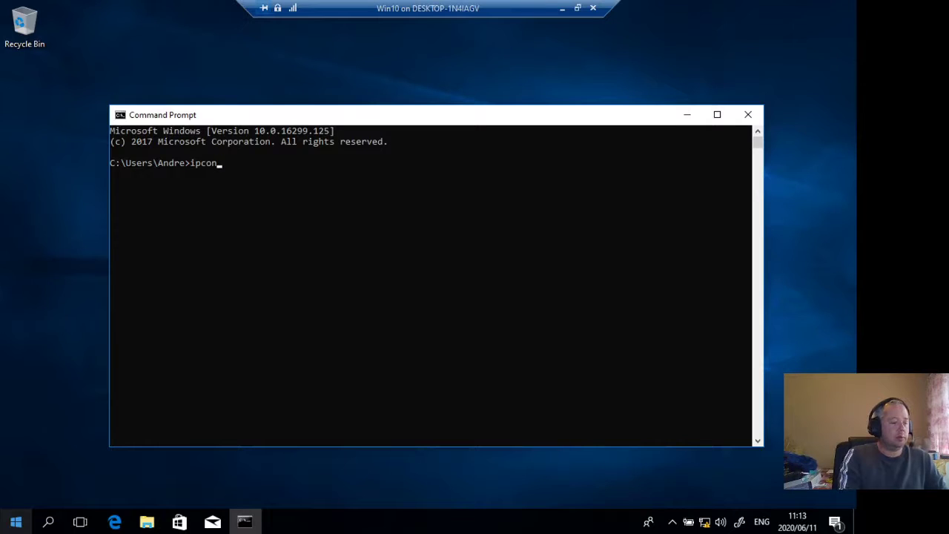
type("fig /all")
key("Return")
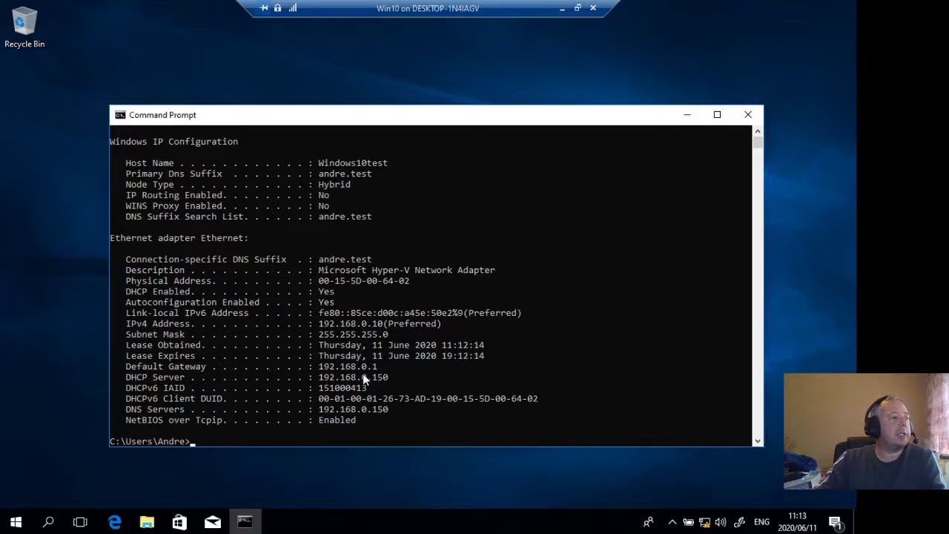
- Examine the IPv4 address, DHCP server, and lease obtained and expiry times in the ipconfig output
left_click_drag(319, 324, 397, 328)
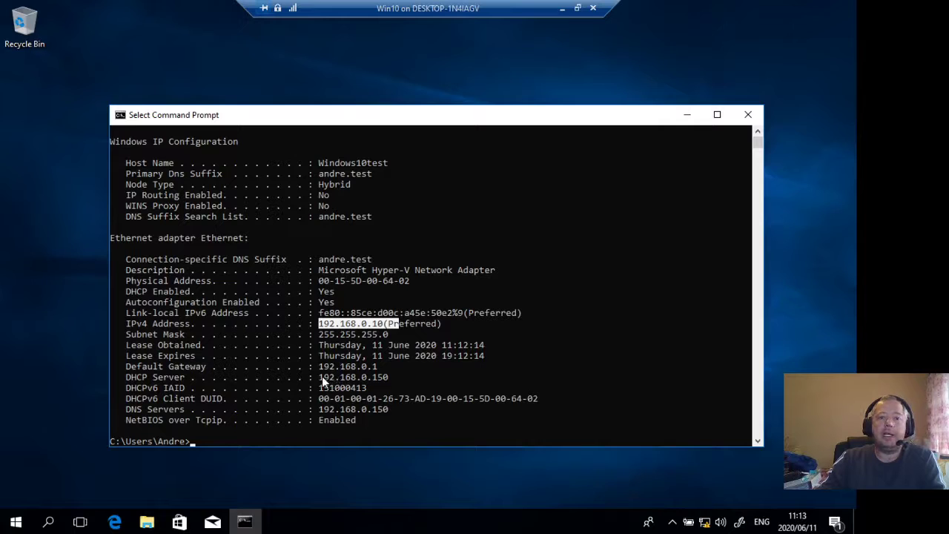
left_click_drag(320, 377, 374, 381)
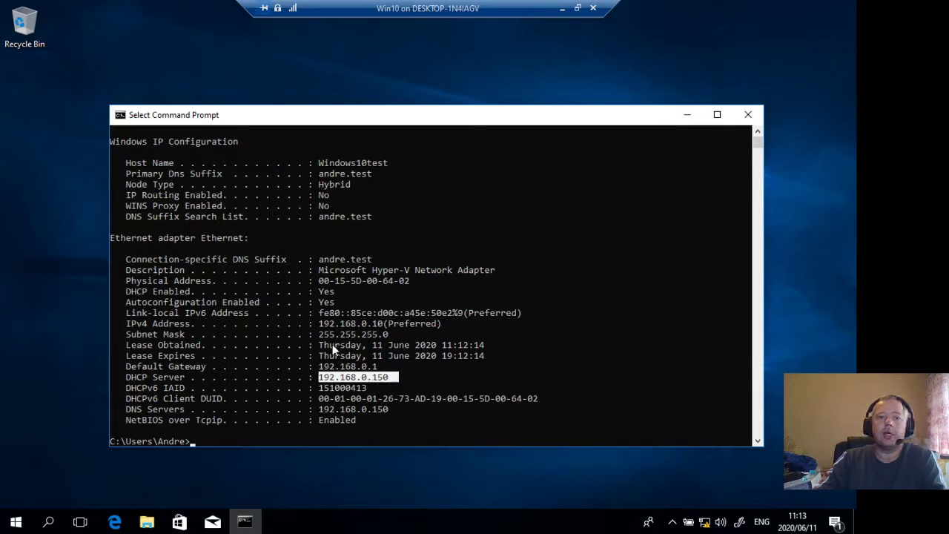
left_click_drag(322, 344, 486, 346)
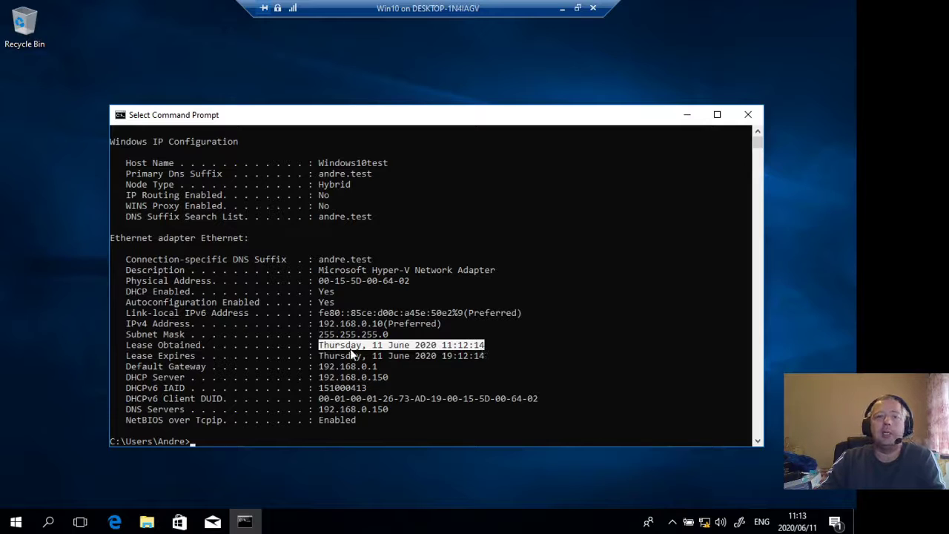
left_click_drag(325, 356, 437, 355)
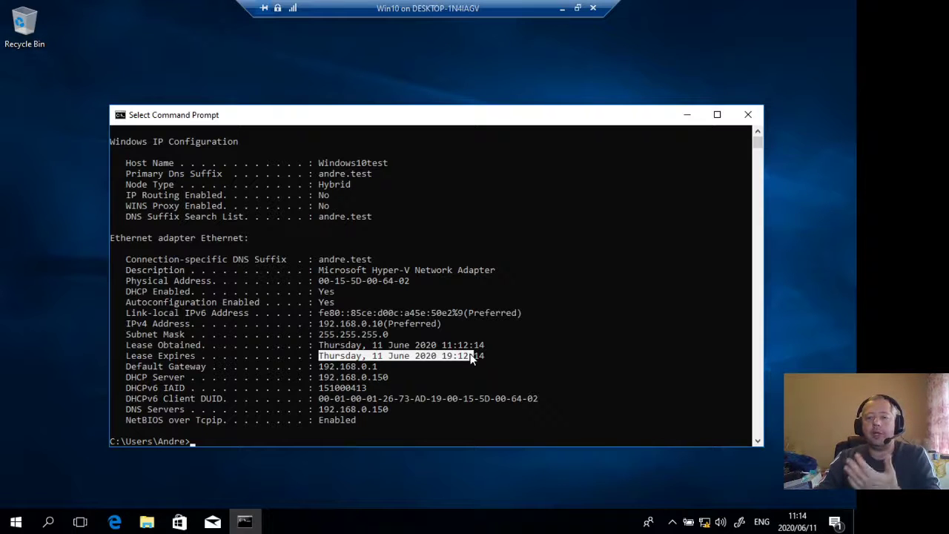
left_click(460, 376)
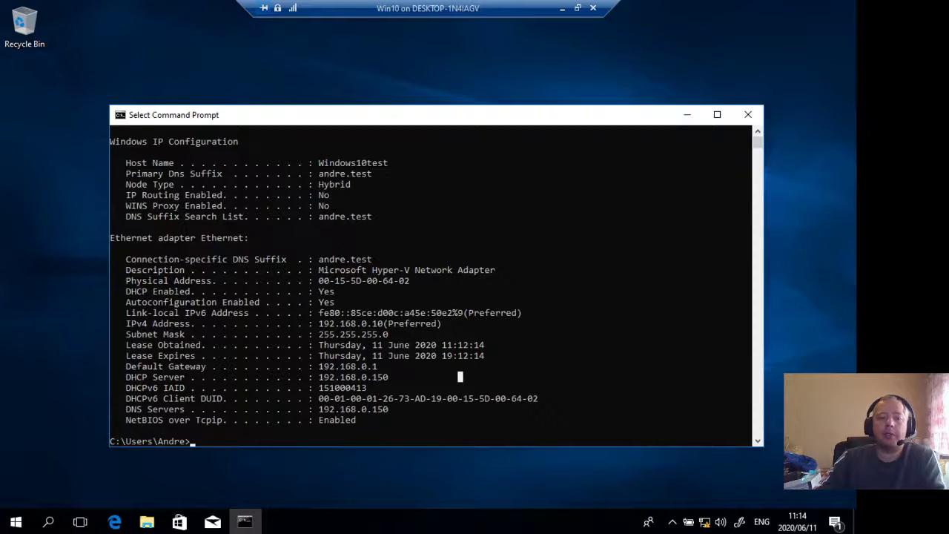
- On the Test Server2012R2 machine, minimize the DHCP console, open the DNS console and expand the andre.test forward lookup zone
key("alt+Tab")
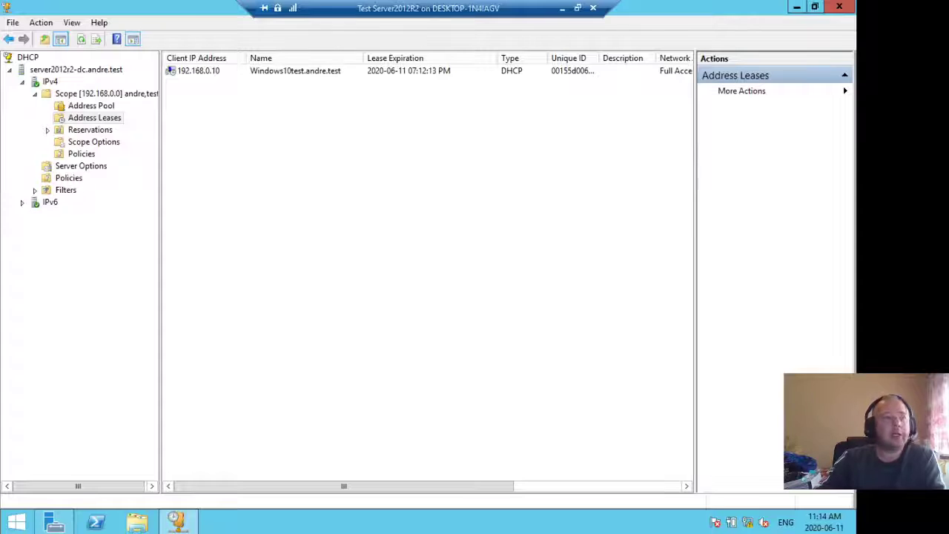
left_click(798, 7)
left_click(757, 37)
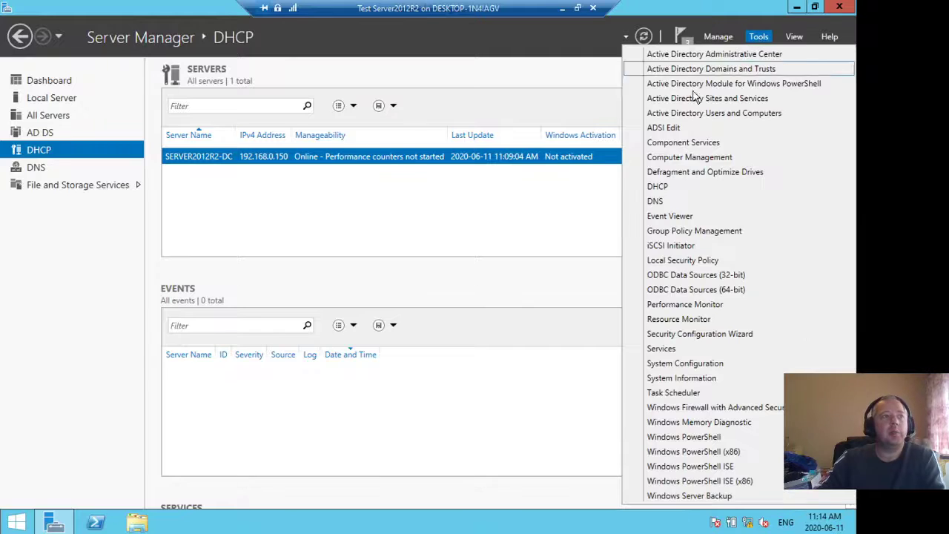
left_click(671, 201)
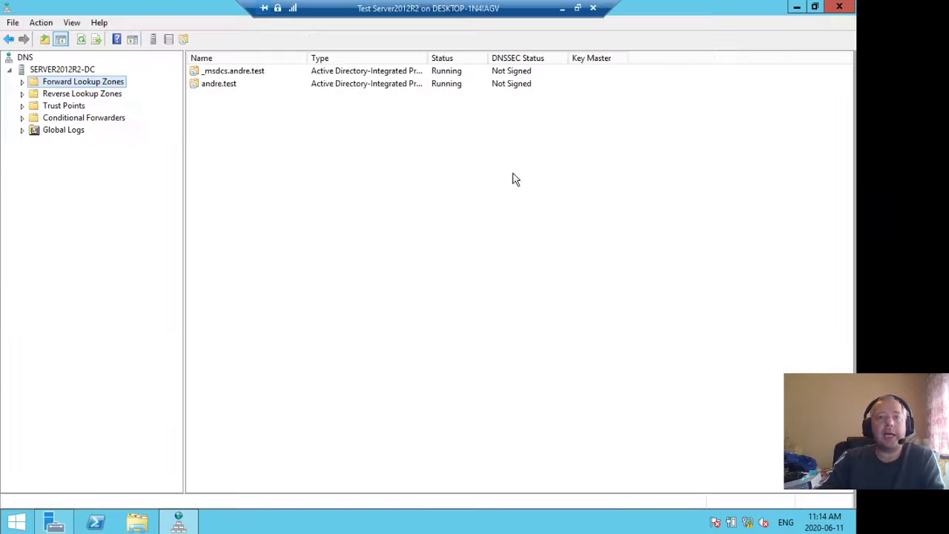
left_click(23, 82)
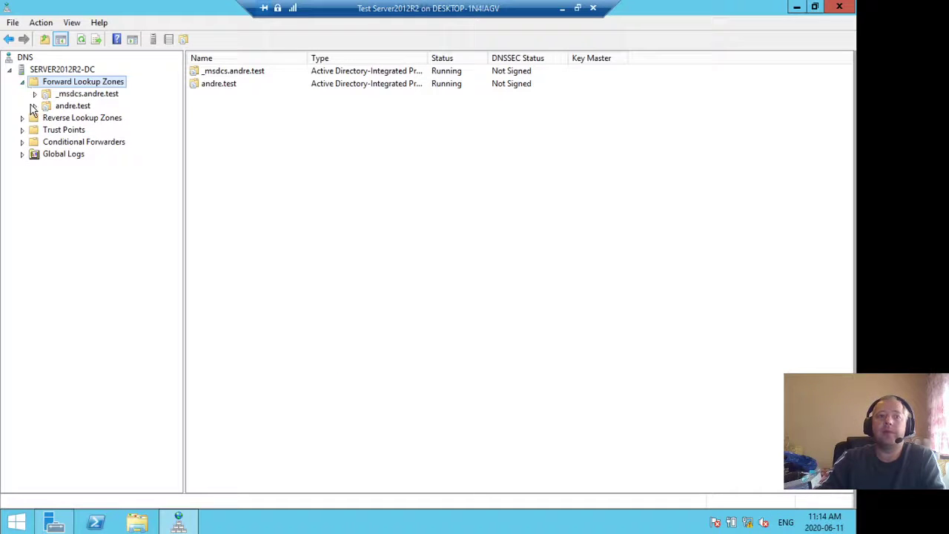
left_click(34, 106)
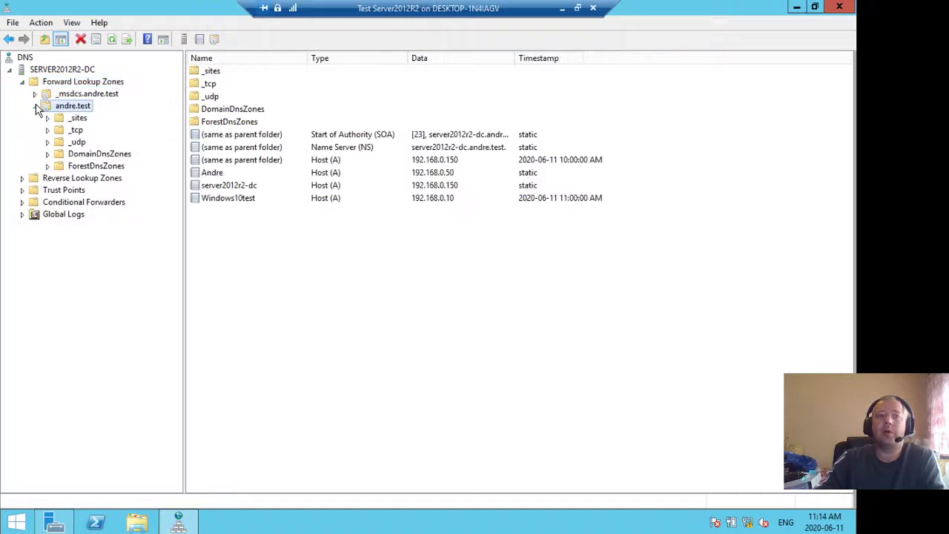
- Examine the Windows10test host record in the andre.test zone, and close the DNS console and Server Manager
left_click(241, 203)
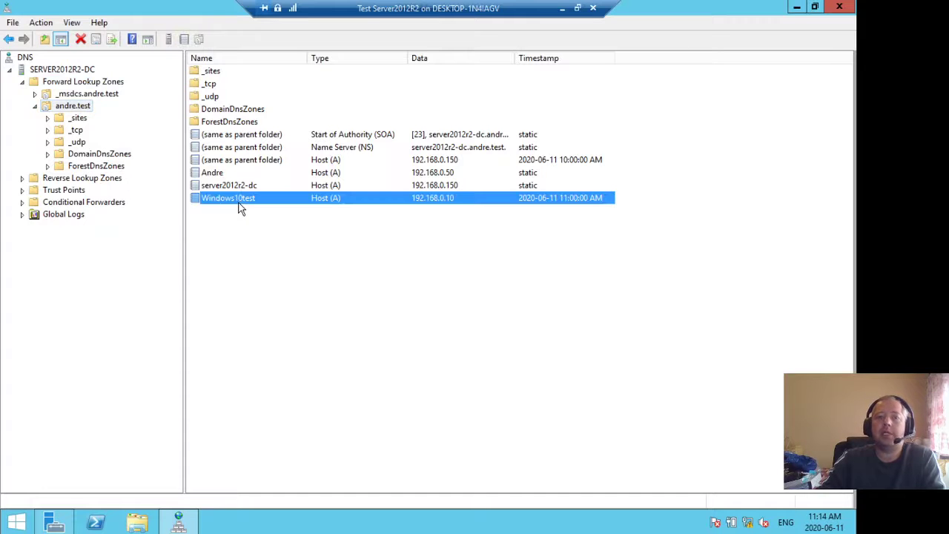
left_click(326, 212)
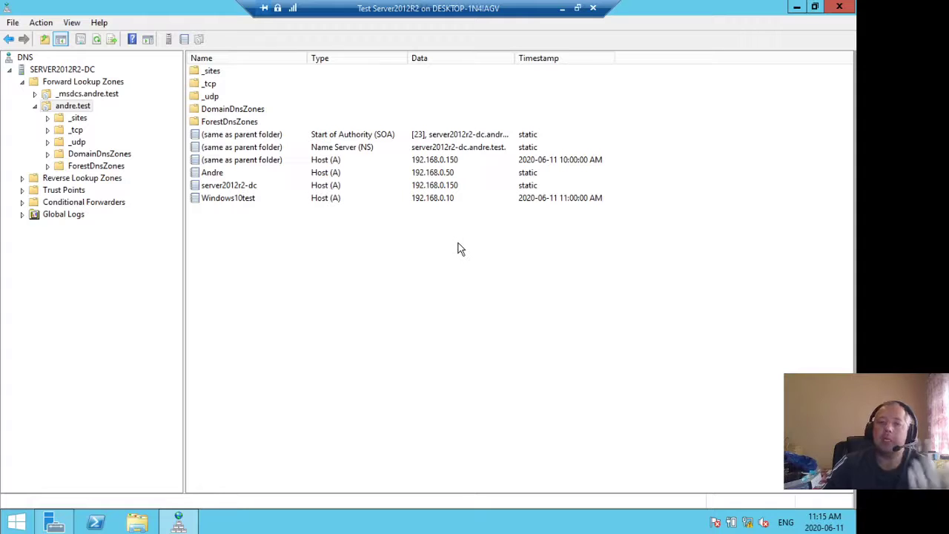
left_click(839, 7)
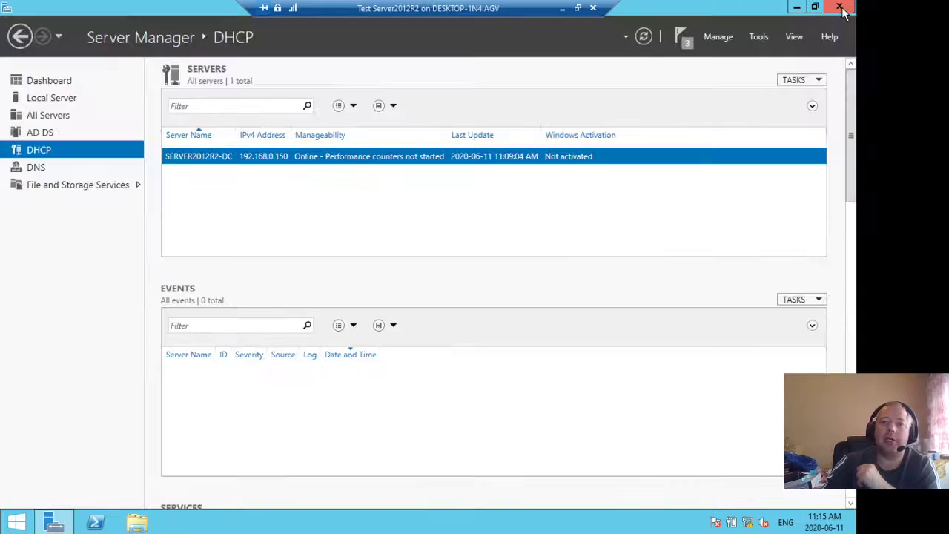
left_click(843, 9)
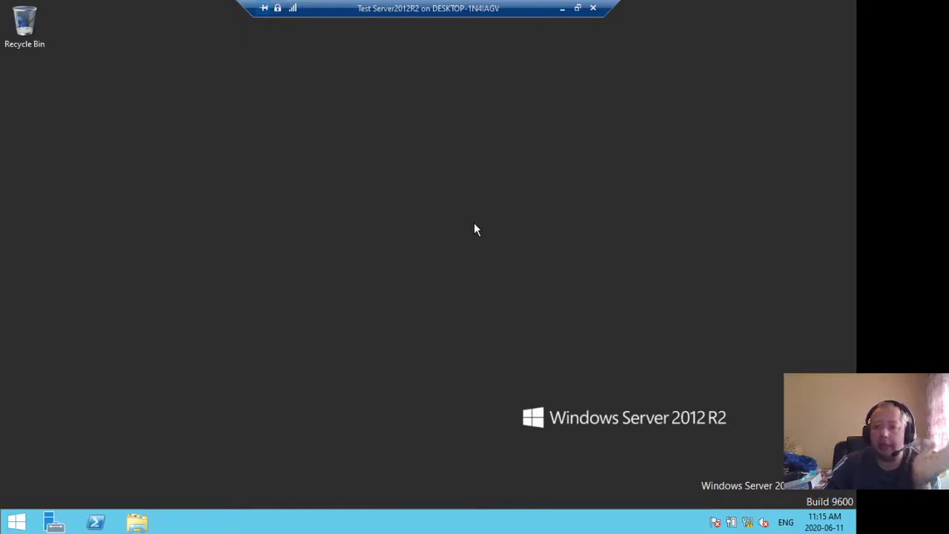